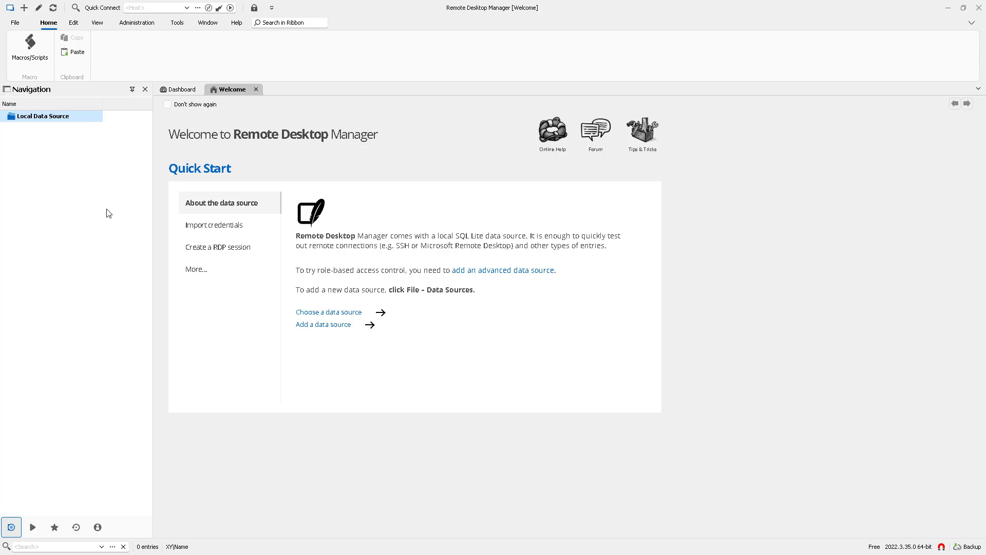
Add a new PowerShell session entry to the Local Data Source, finding its type with the search term "power"
right_click(66, 121)
mouse_move(121, 140)
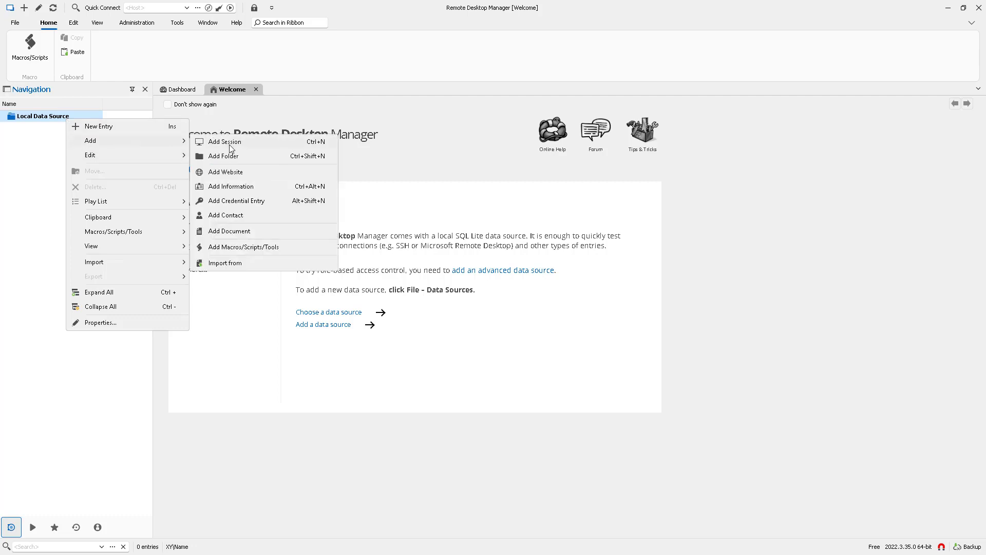
left_click(240, 143)
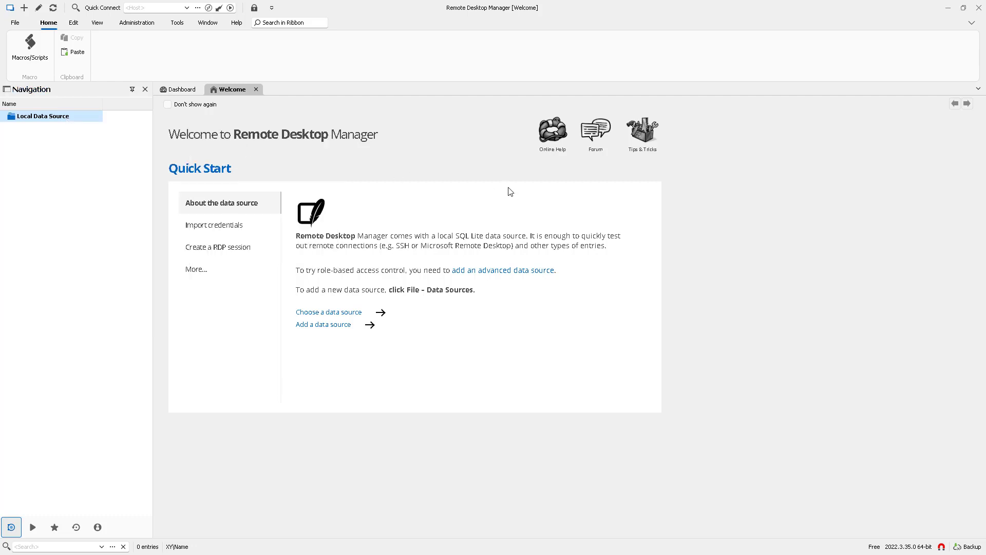
left_click_drag(506, 160, 663, 245)
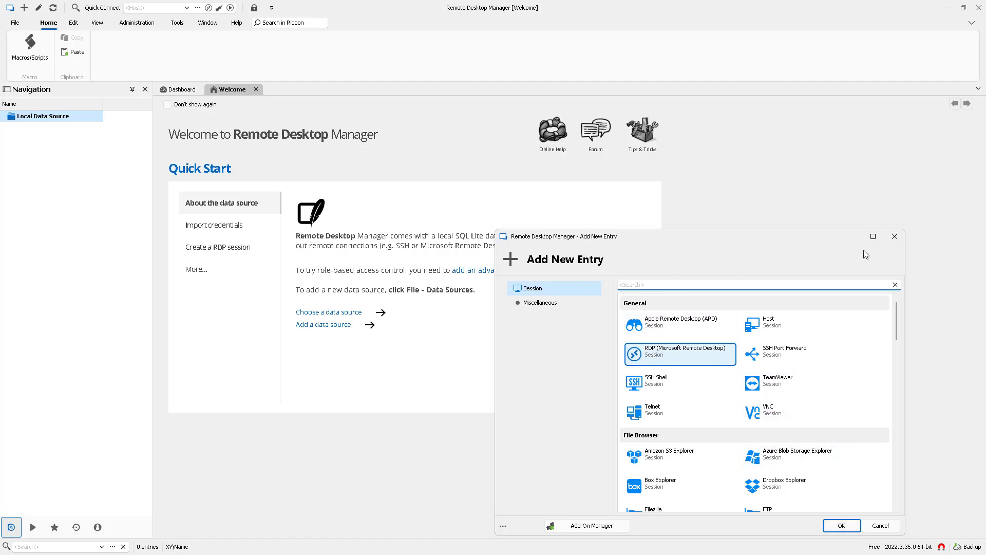
left_click_drag(777, 236, 768, 168)
type("power")
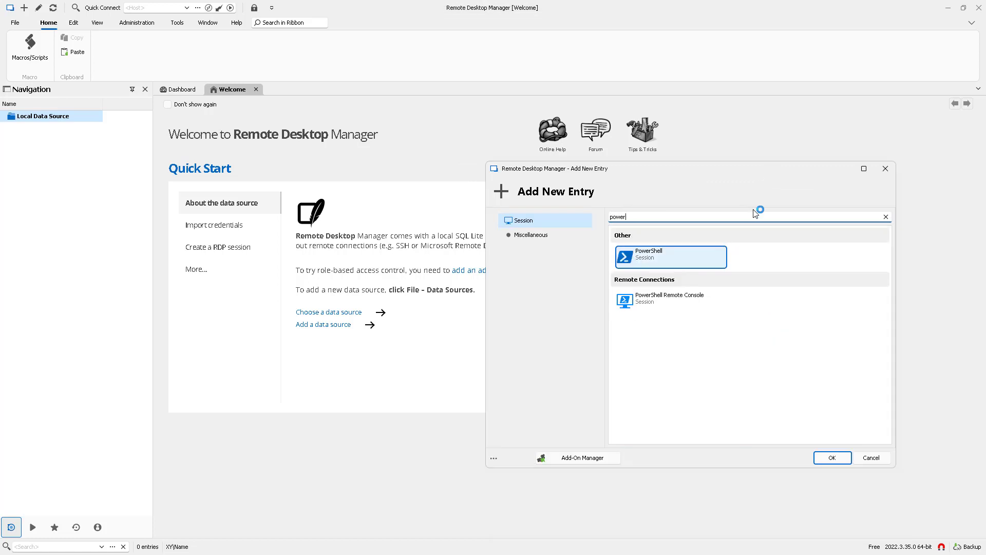
double_click(663, 255)
left_click(833, 458)
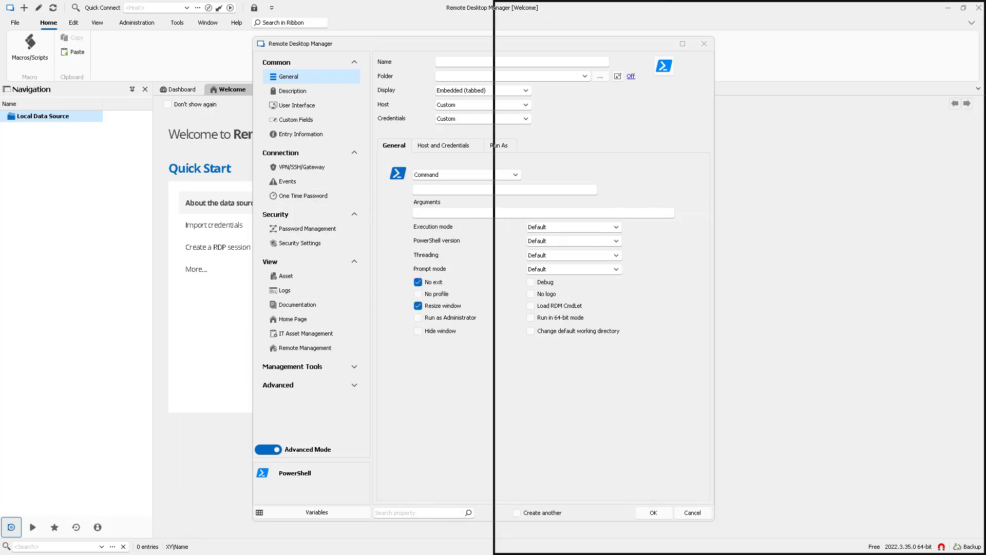
Move the separate Windows PowerShell window aside and close it
left_click_drag(982, 218, 689, 357)
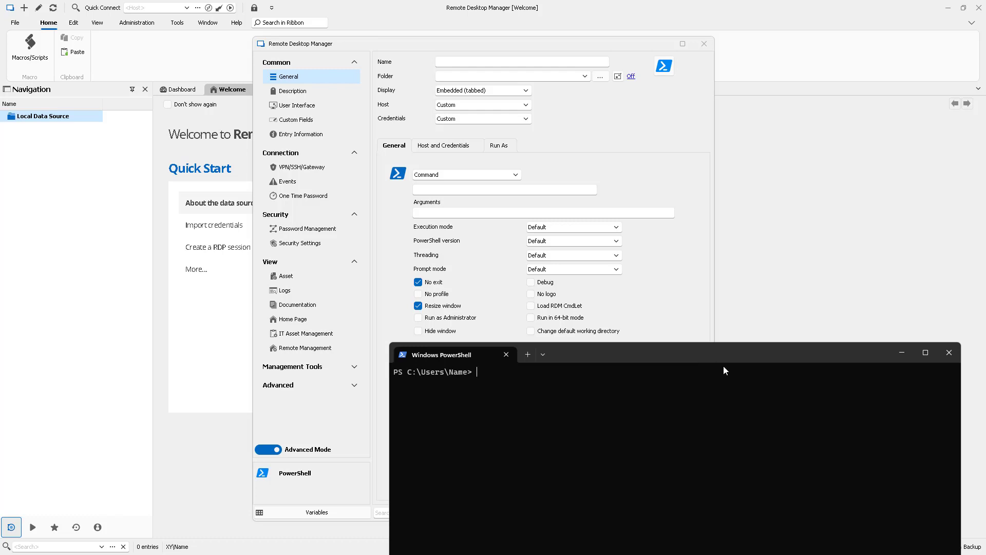
left_click(951, 355)
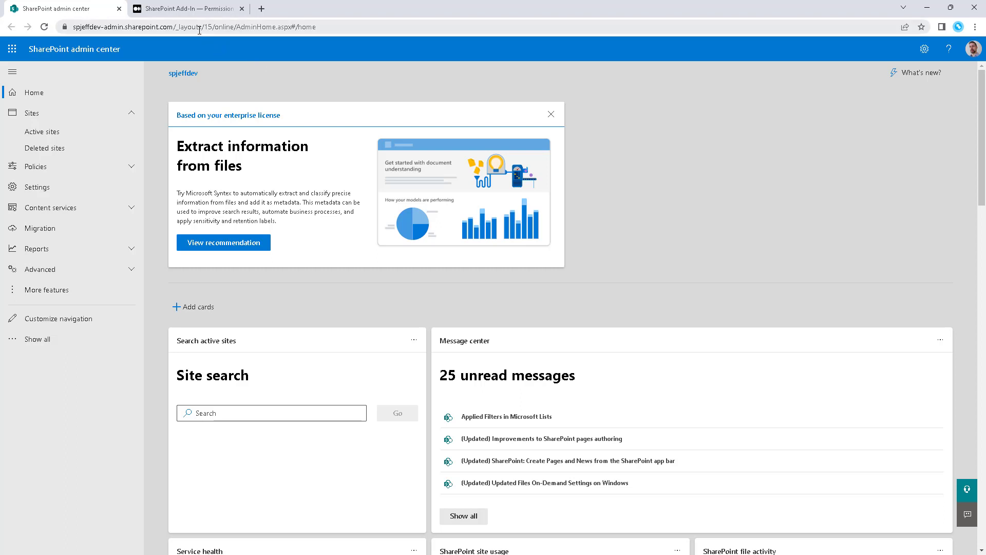
In the browser, open the app registration page /_layouts/appregnew.aspx on the SharePoint admin site
left_click(247, 32)
left_click(249, 32)
left_click_drag(228, 27, 893, 18)
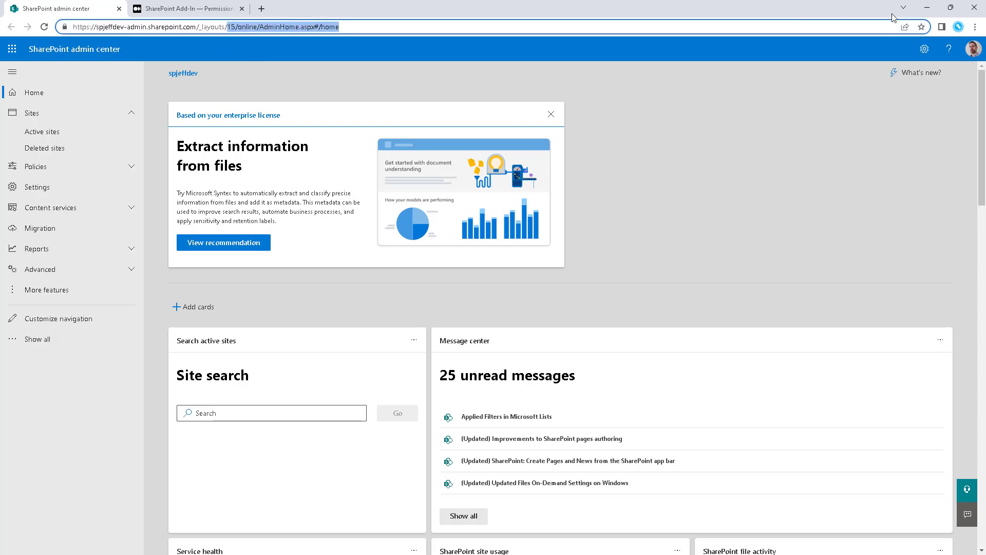
type("appregn")
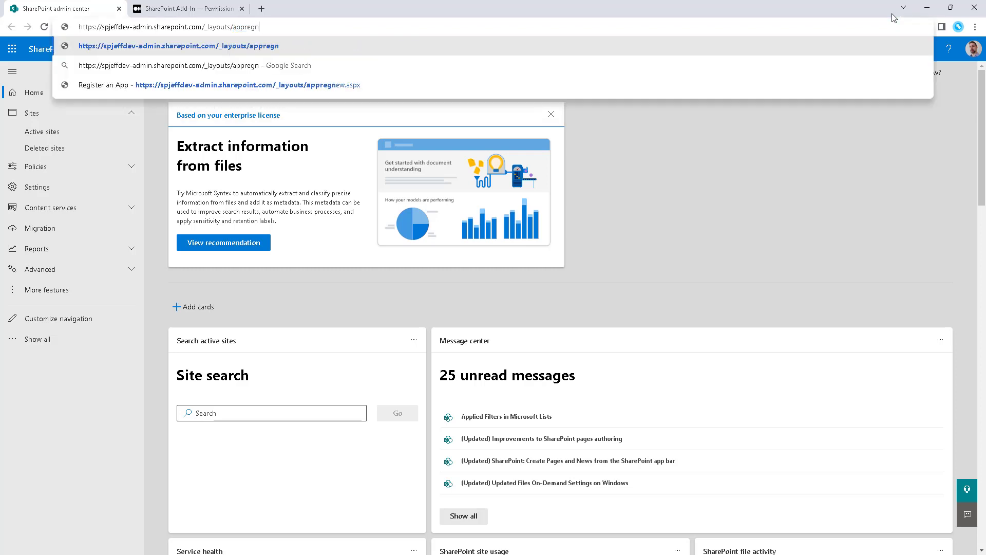
type("ew.aspx")
key("Return")
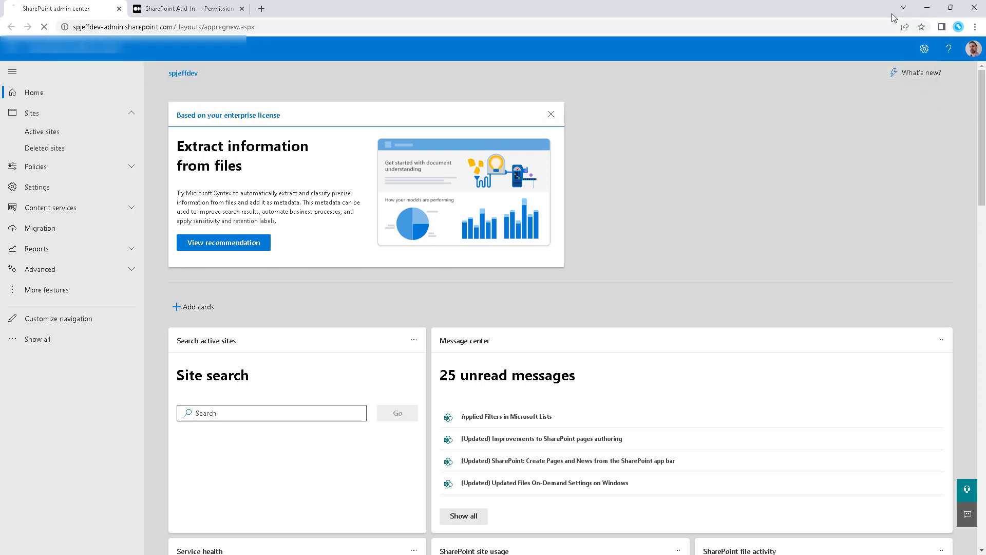
Open the admin site's /_layouts/appinv.aspx page separately and arrange it side by side with the app registration page
key("ctrl+t")
type("https://spjeffdev-admin.sharepoint.com/_layouts/appregnew.aspx")
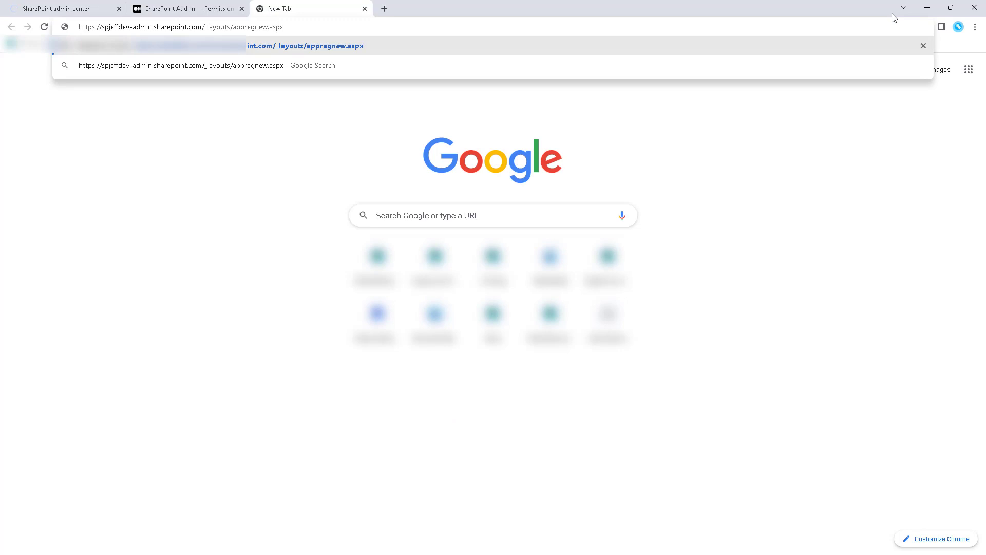
key("ctrl+shift+Left")
type("appinv")
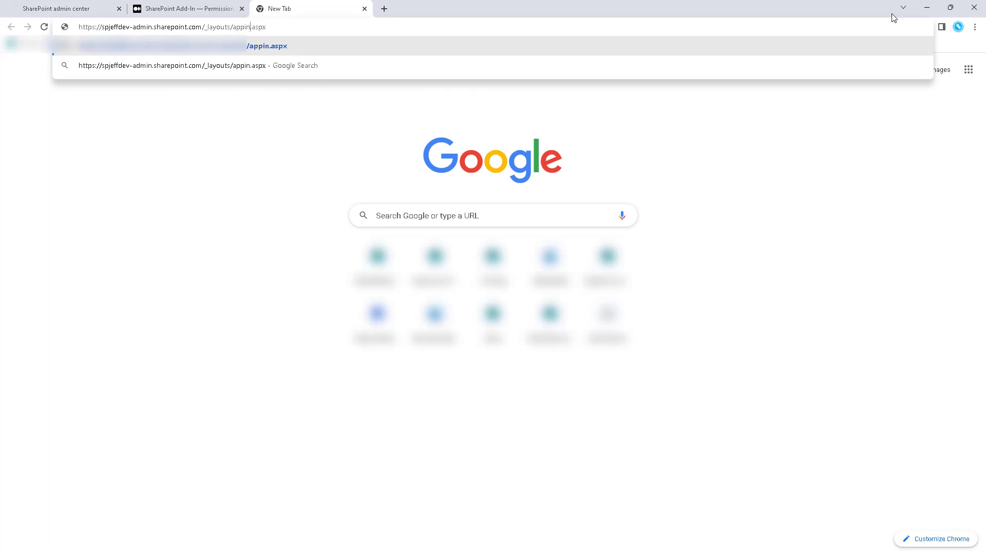
key("Return")
left_click_drag(315, 13, 221, 5)
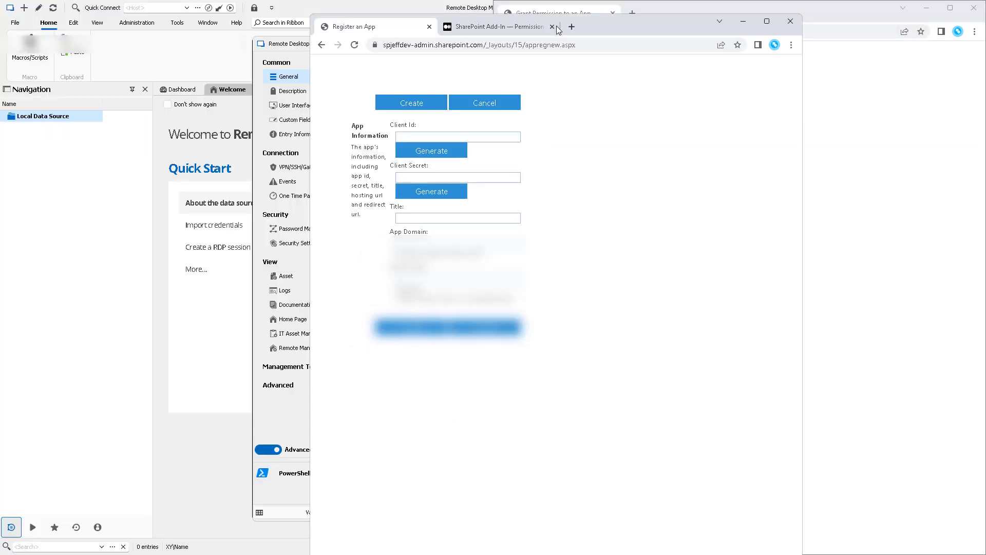
key("super+Left")
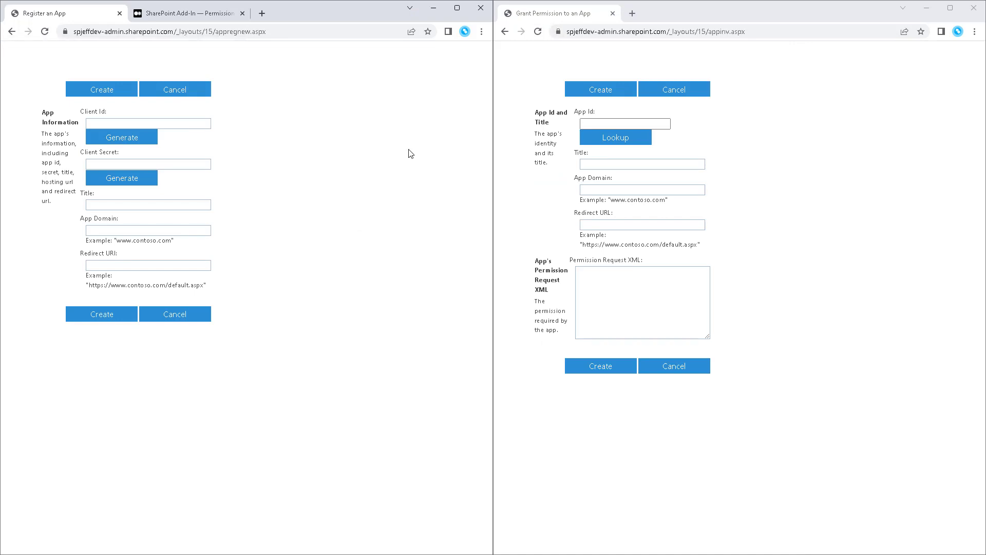
Generate a client ID and a client secret for the new app registration
left_click(133, 134)
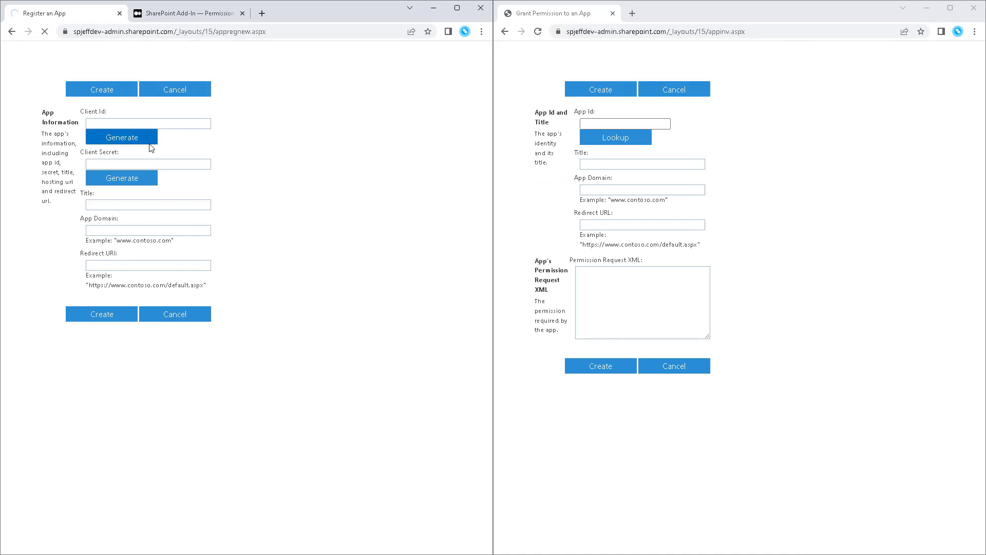
left_click(122, 178)
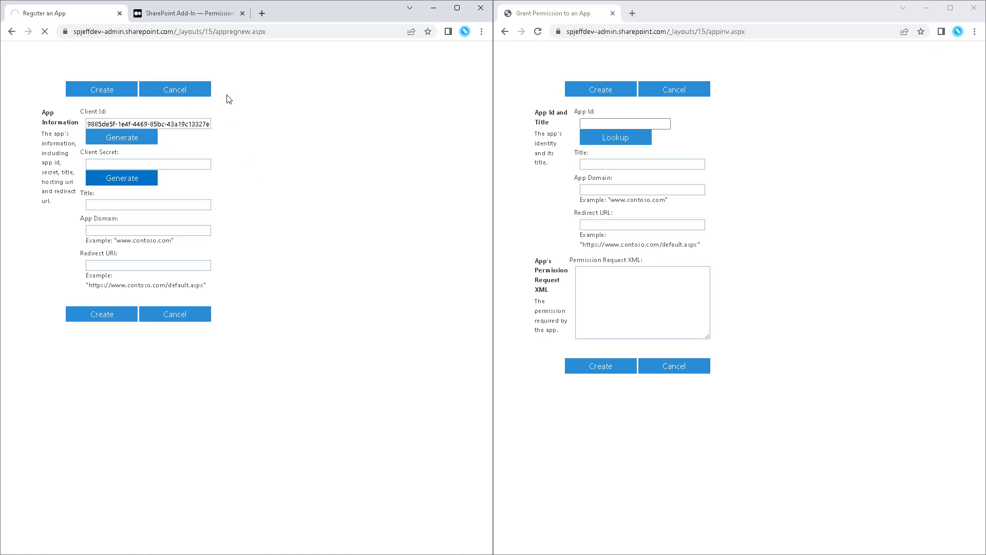
Find "/tenant" in the Permission XML cheat sheet and copy the full-control tenant-level XML into the app's Permission Request XML
left_click(183, 14)
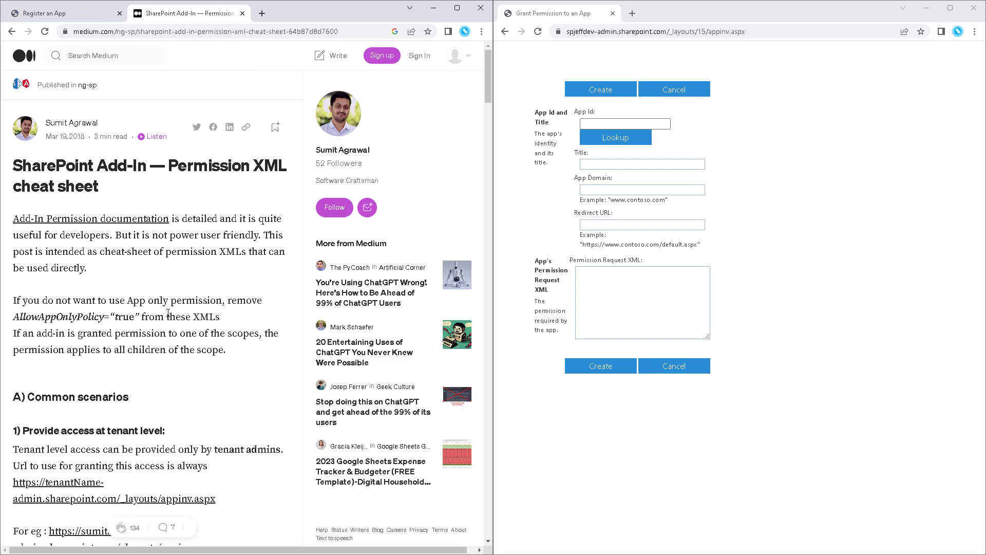
key("ctrl+f")
type("/tenant")
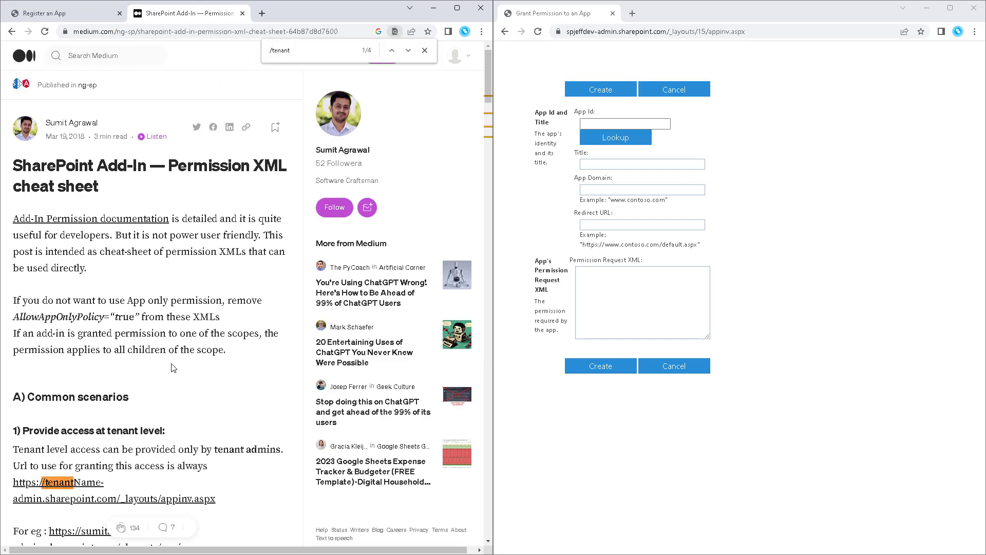
scroll(173, 367, "down", 4)
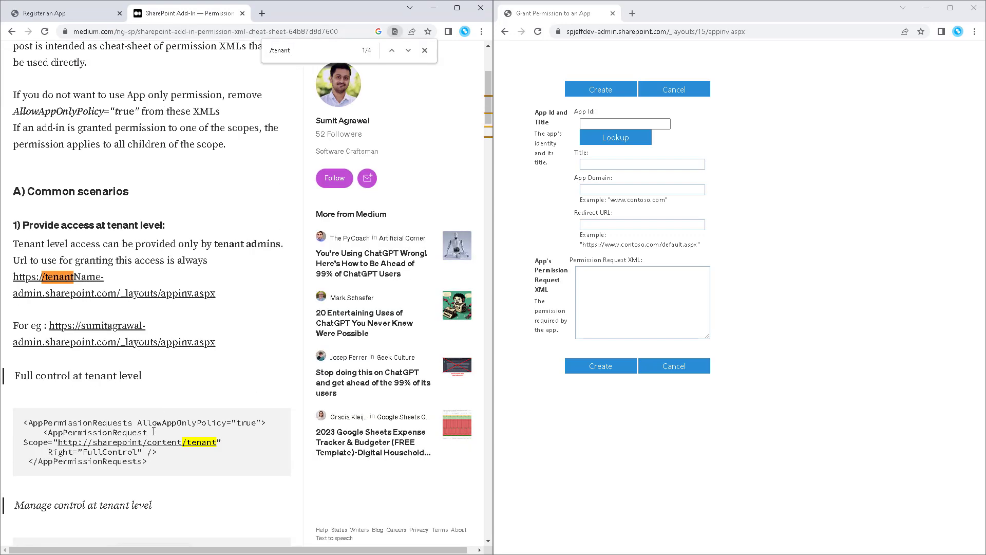
left_click_drag(162, 462, 23, 422)
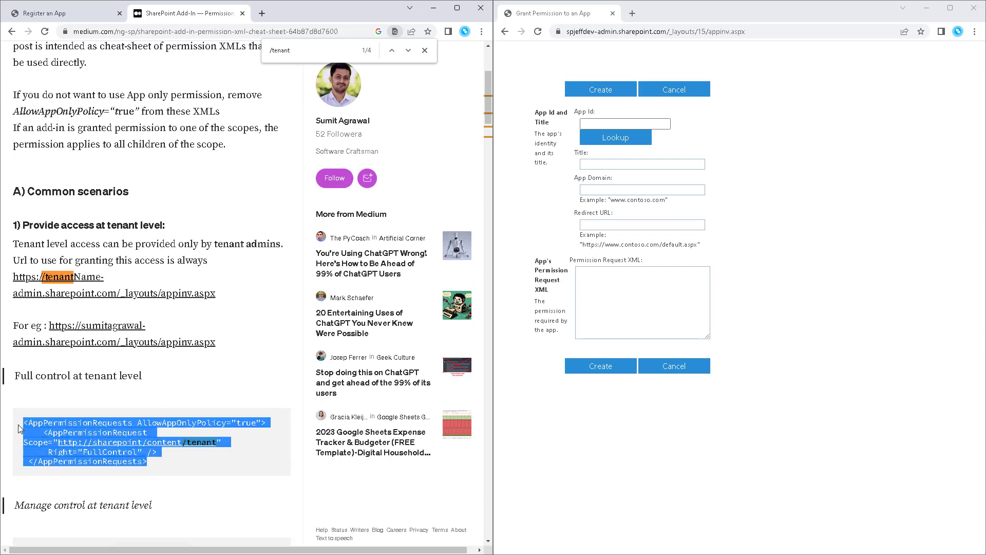
right_click(114, 430)
left_click_drag(76, 444, 658, 313)
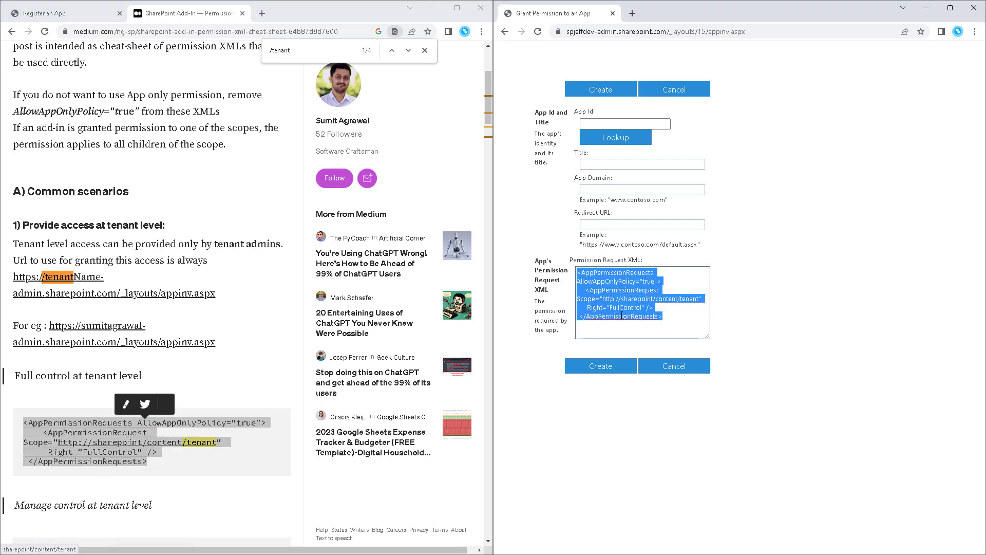
key("ctrl+2")
mouse_move(643, 351)
left_mouse_down()
mouse_move(741, 283)
mouse_move(639, 336)
mouse_move(234, 443)
left_mouse_up()
left_click_drag(159, 438, 247, 467)
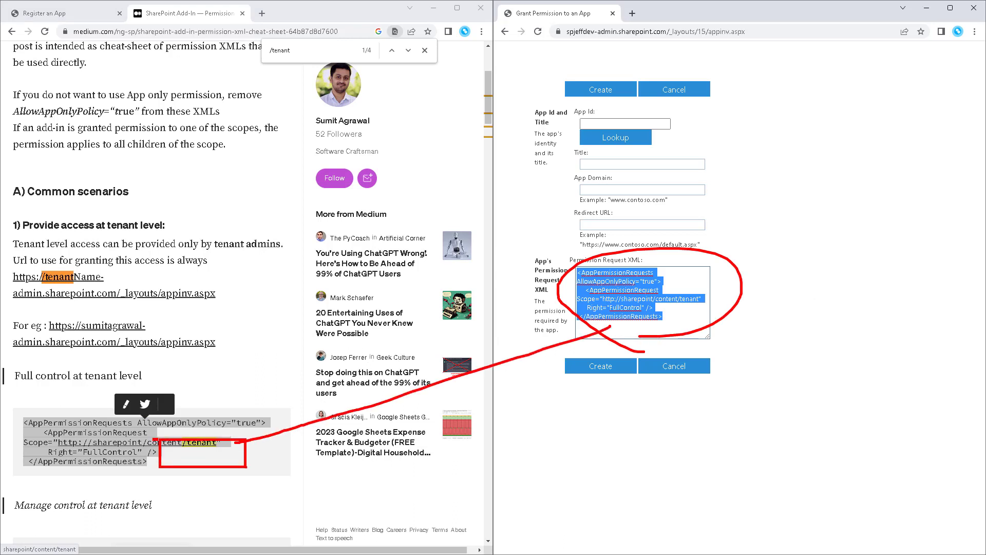
mouse_move(8, 361)
left_mouse_down()
mouse_move(94, 391)
mouse_move(198, 406)
left_mouse_up()
key("Escape")
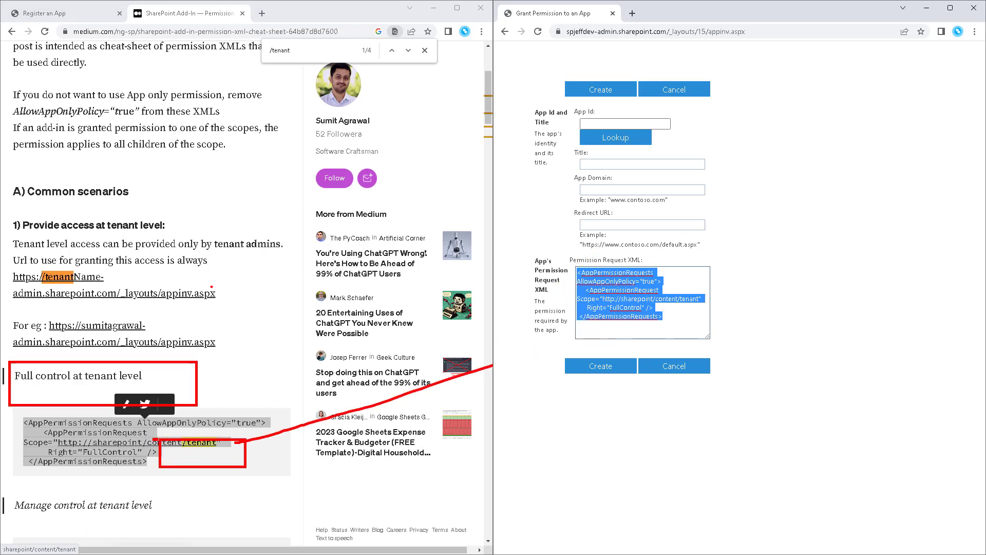
left_click(27, 17)
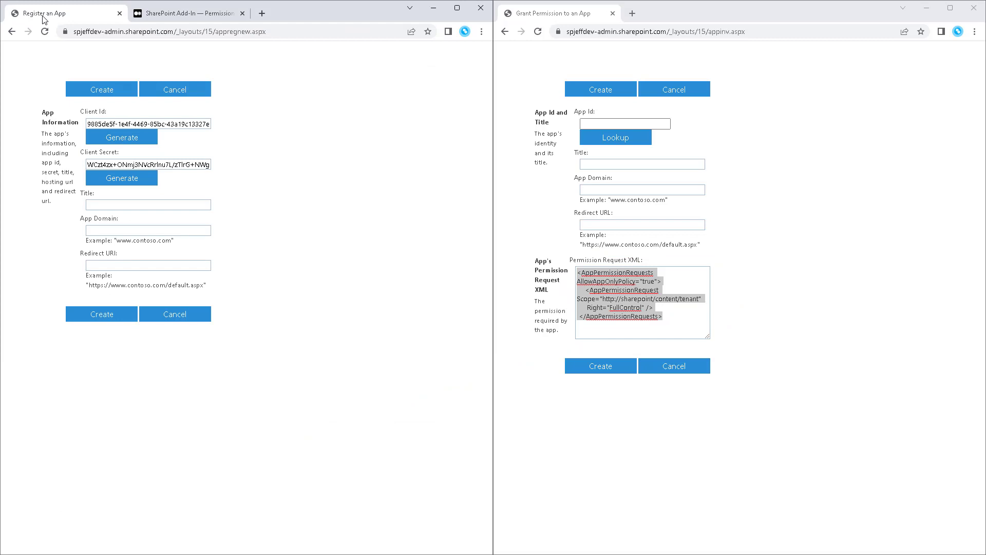
left_click(111, 206)
left_click(160, 227)
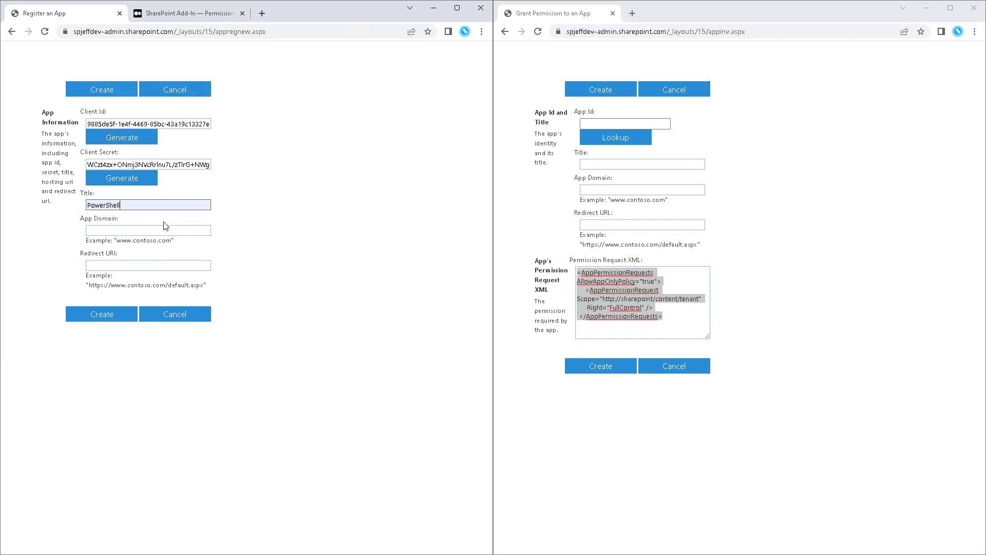
left_click(139, 227)
left_click(150, 250)
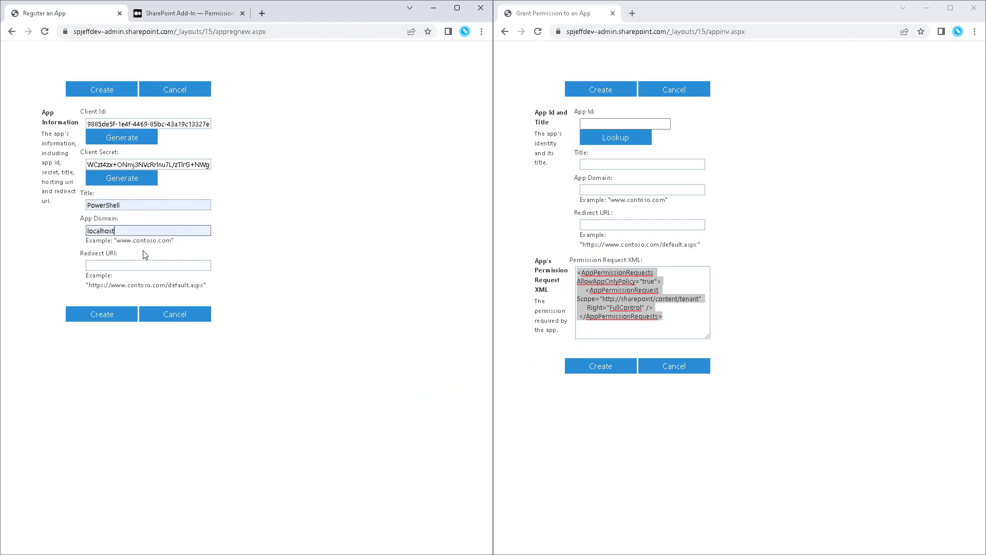
left_click(145, 265)
left_click(144, 285)
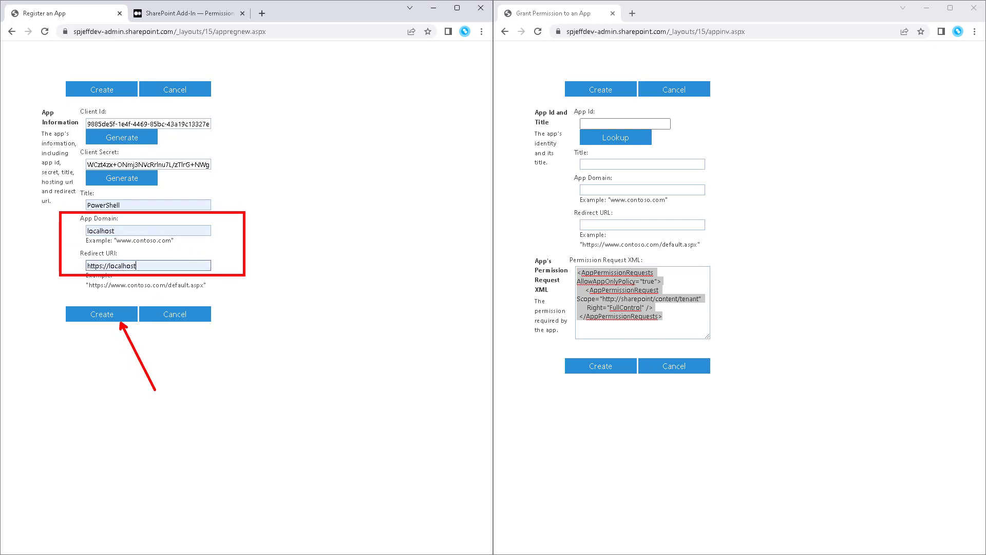
left_click(113, 314)
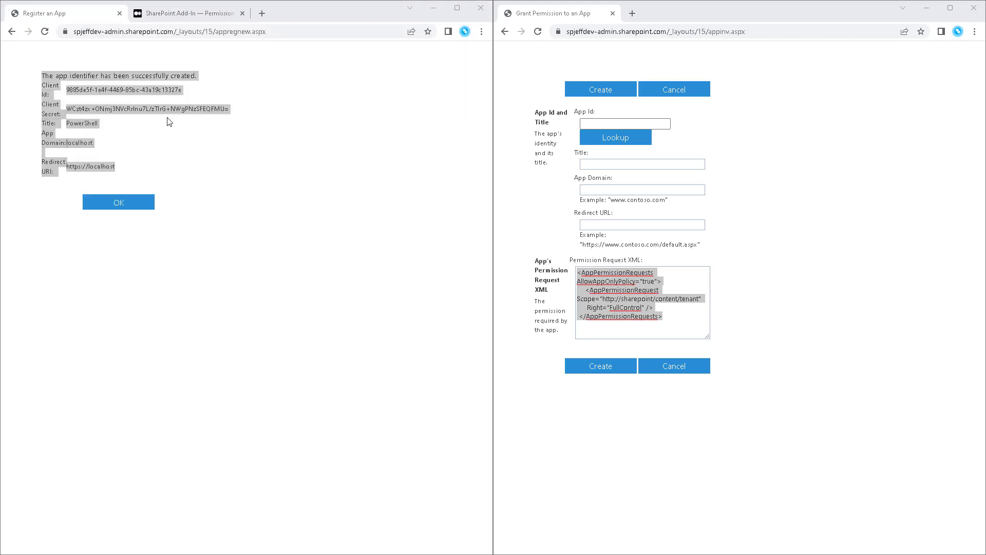
Copy the registered app's client ID into the App Id of the permission form and look up the app
left_click(169, 109)
left_click_drag(183, 90, 66, 90)
key("ctrl+c")
left_click(611, 124)
key("ctrl+v")
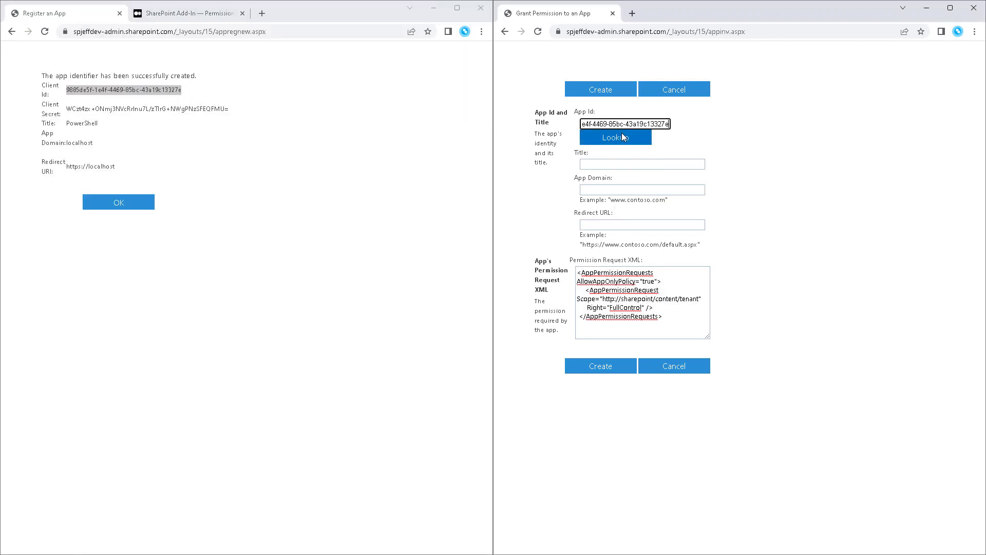
left_click(622, 136)
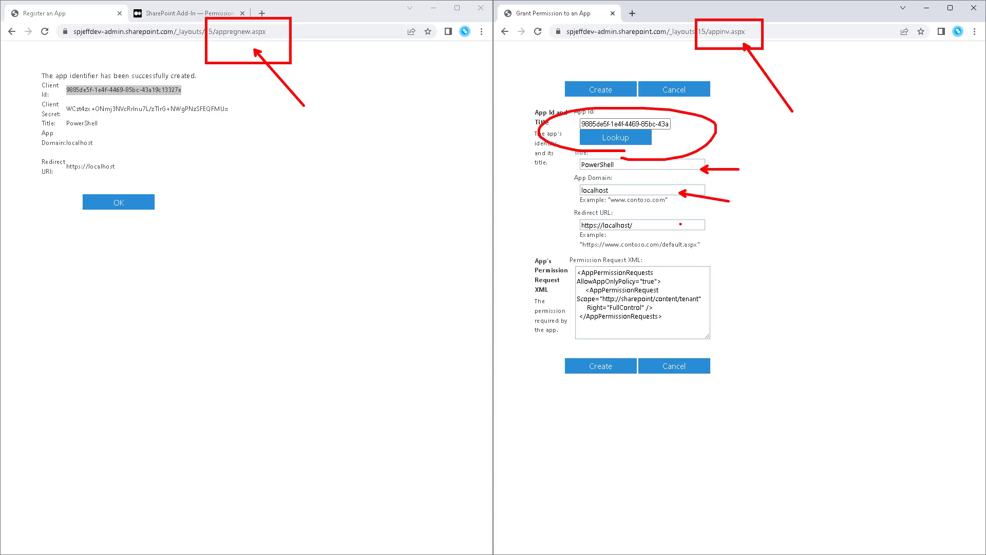
key("Escape")
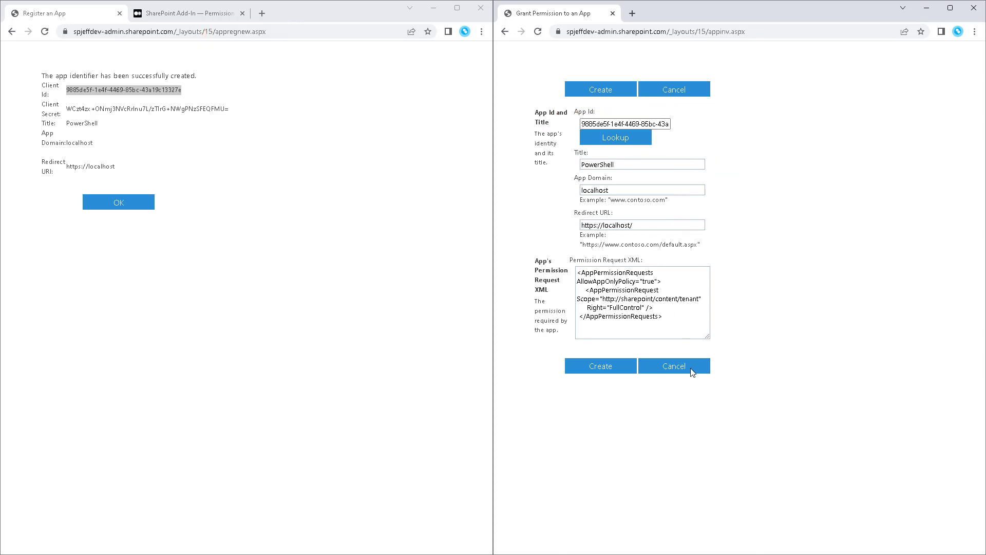
key("ctrl+2")
left_click_drag(618, 376, 647, 412)
left_click_drag(550, 346, 639, 402)
key("Escape")
Submit the completed permission request for the PowerShell app
left_click(615, 367)
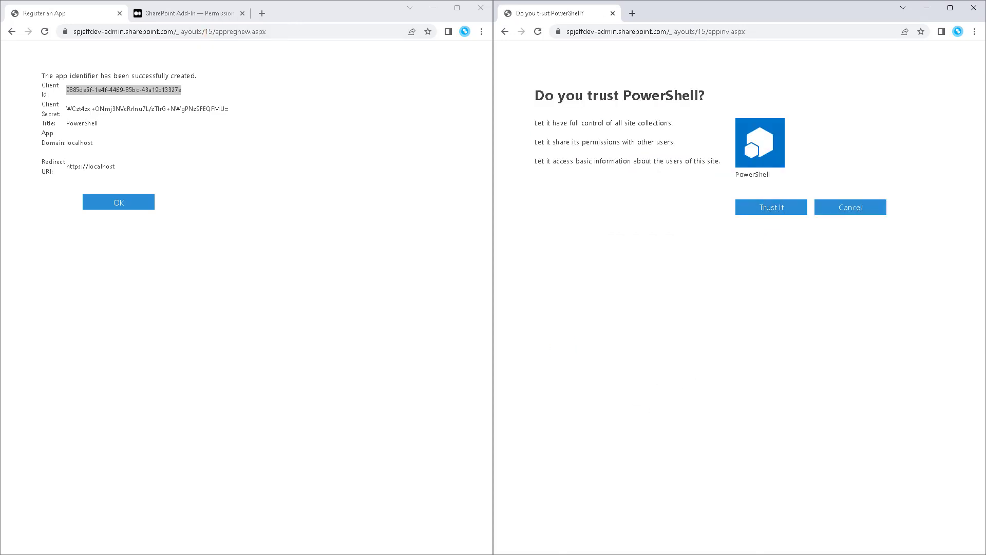
key("ctrl+2")
mouse_move(714, 189)
left_mouse_down()
mouse_move(820, 222)
mouse_move(816, 265)
mouse_move(832, 283)
left_mouse_up()
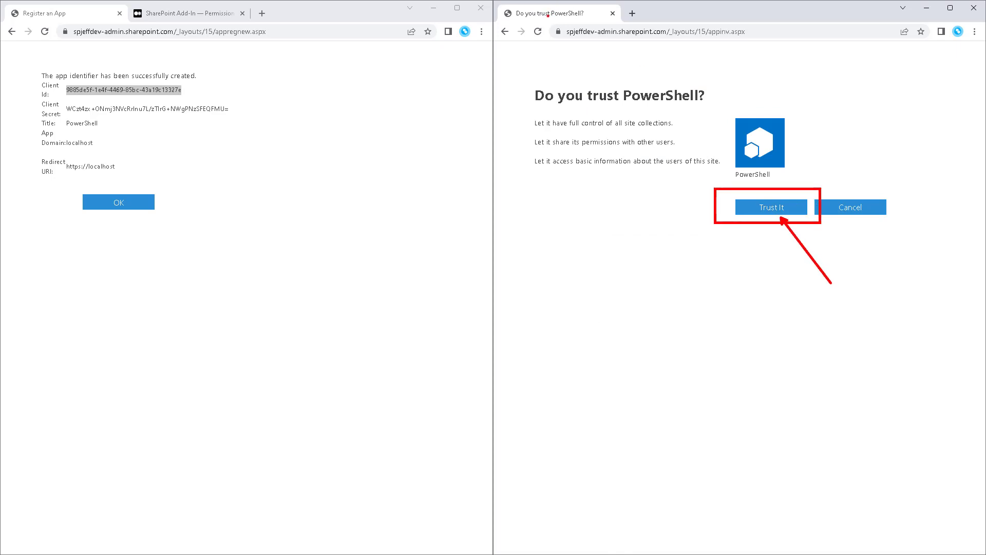
left_click_drag(548, 16, 816, 72)
left_click_drag(63, 21, 370, 147)
left_click_drag(572, 70, 369, 148)
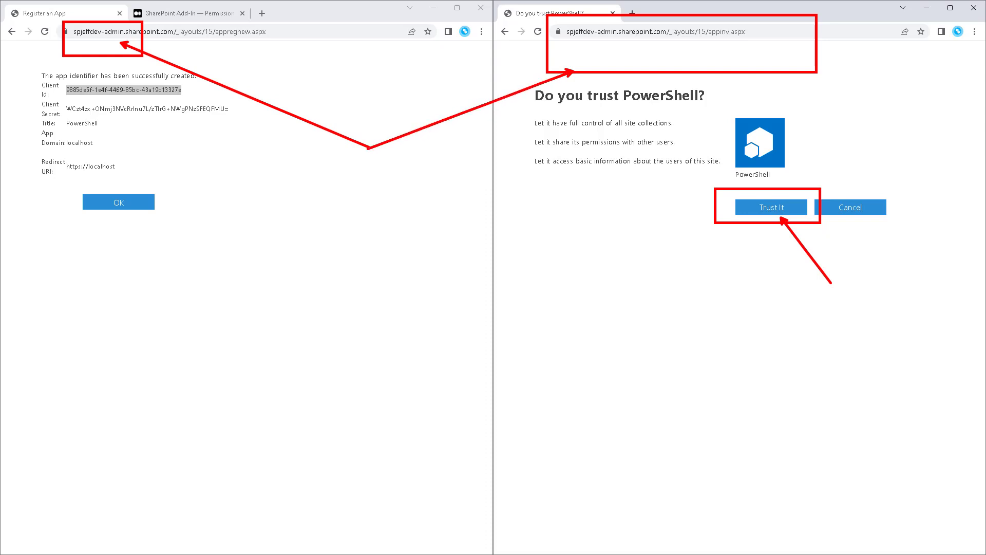
type("t")
type("-admin")
key("Return")
type("URL")
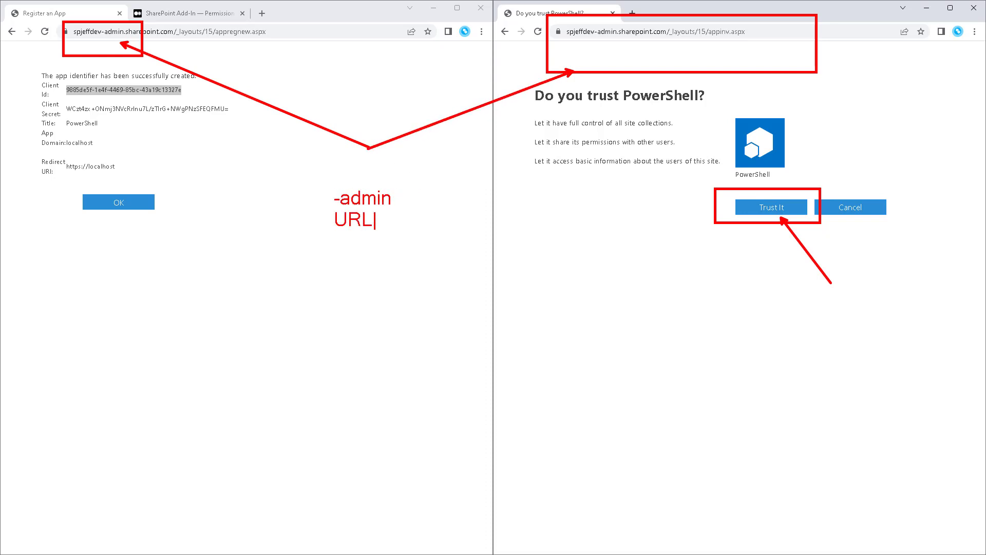
Trust the PowerShell app with full control of all site collections and minimise that browser window
key("Escape")
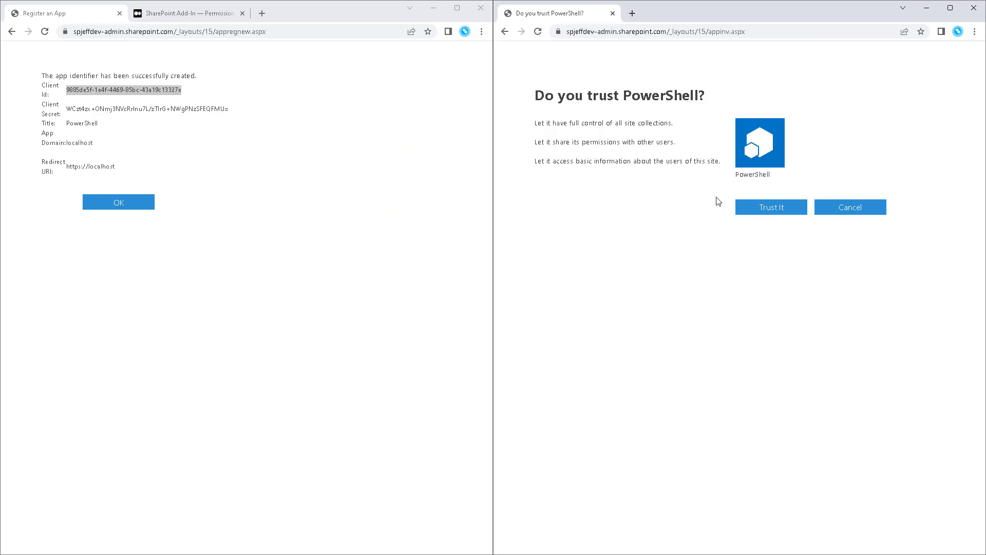
left_click(775, 207)
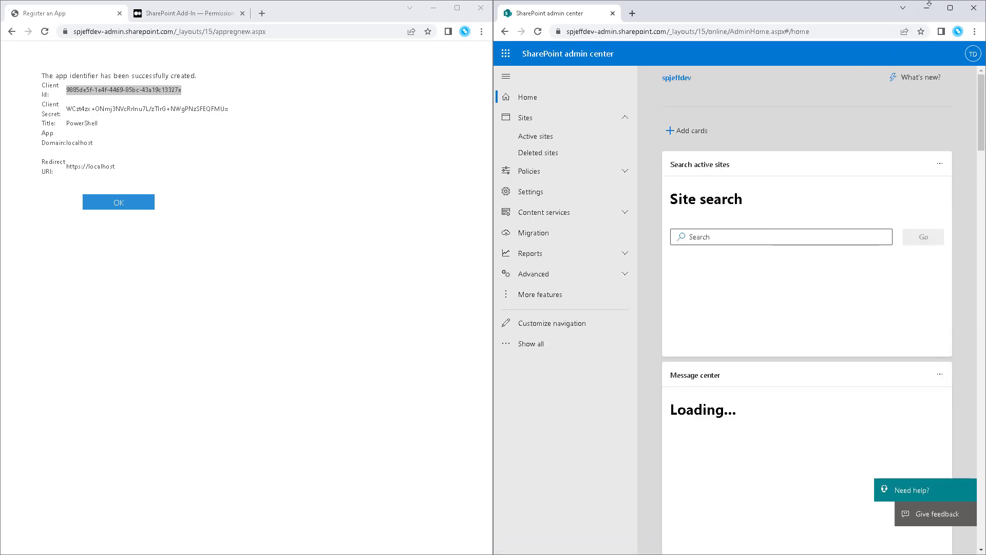
left_click(928, 8)
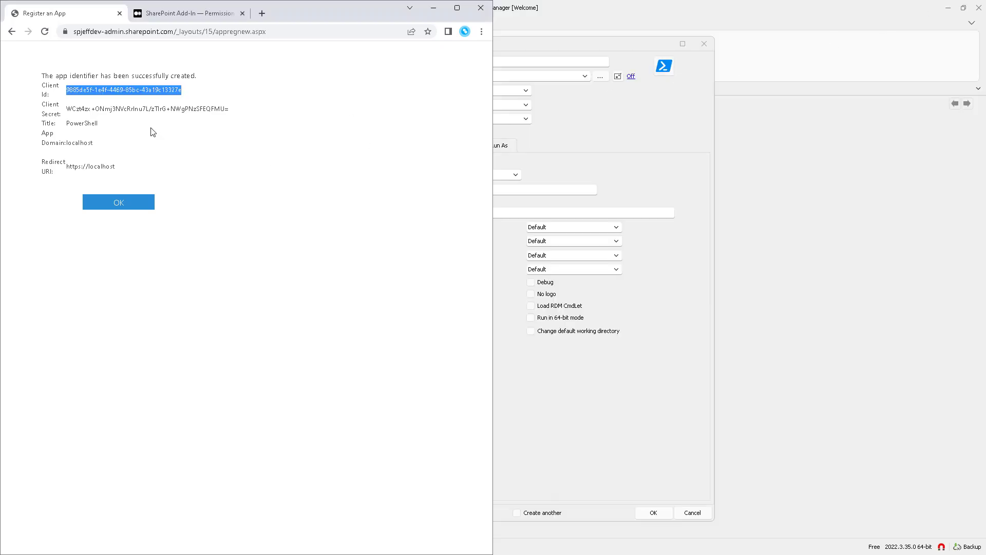
Switch to Visual Studio Code and copy the full path of the SPJeffDev-Tenant-Admin.ps1 script
left_click_drag(142, 110, 38, 94)
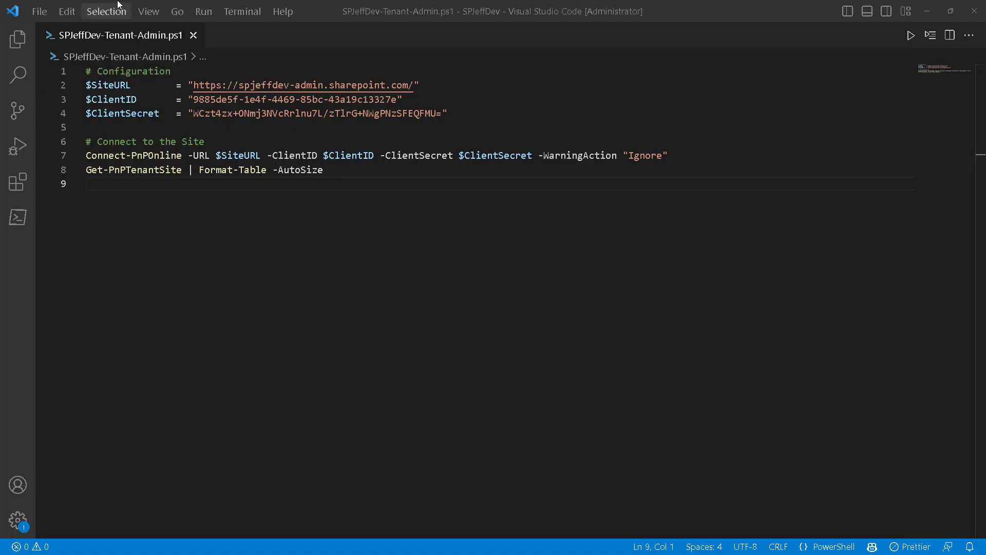
left_click(415, 224)
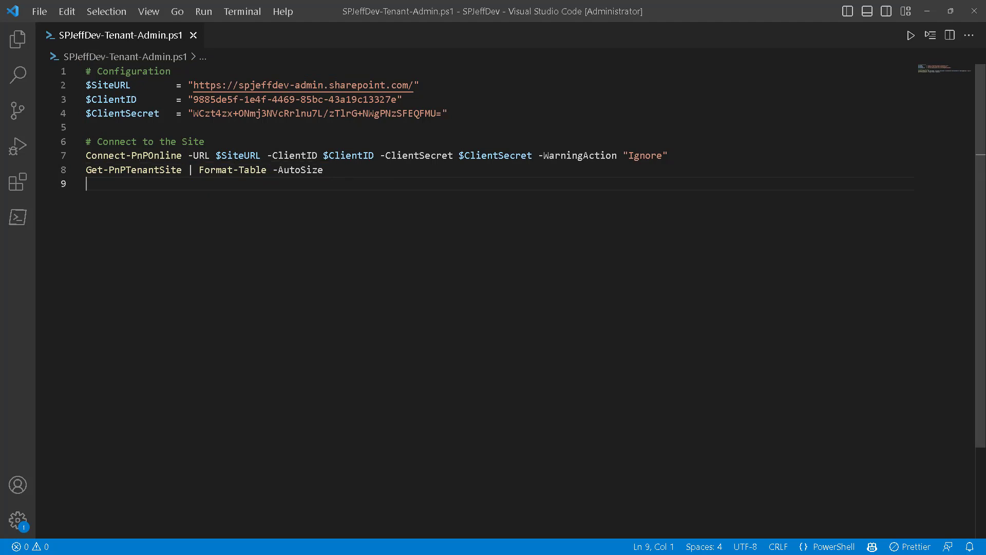
right_click(137, 46)
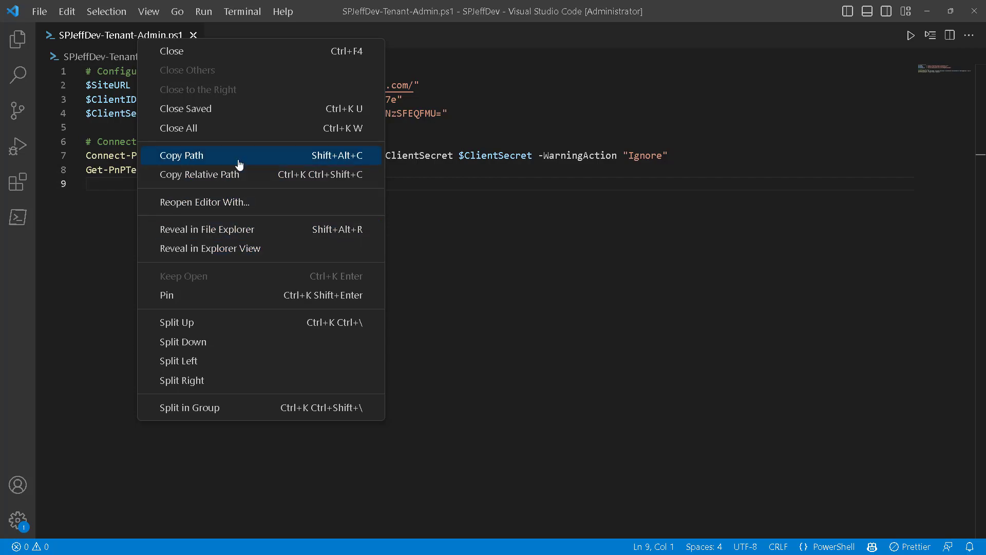
left_click(232, 156)
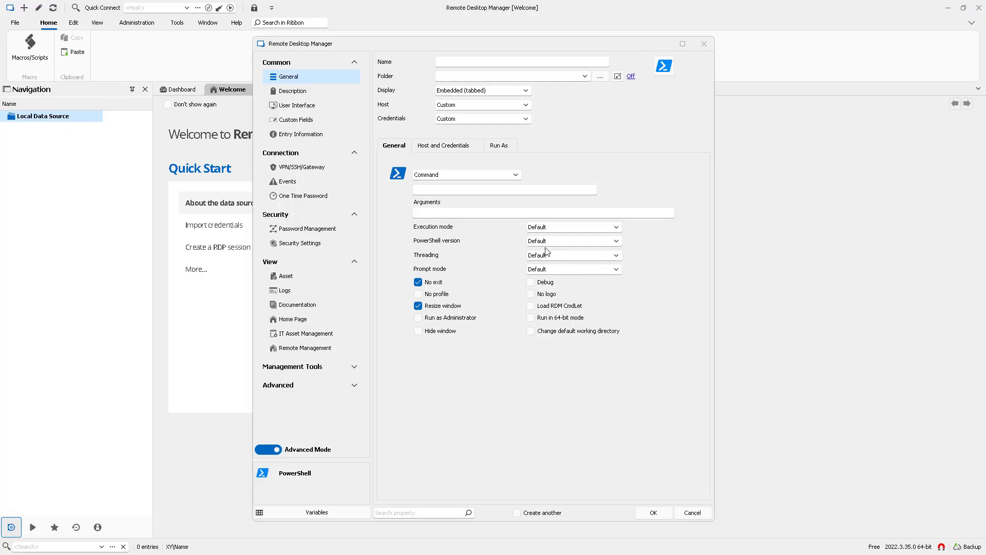
Discard the open blank entry in Remote Desktop Manager and add a new PowerShell session under Local Data Source
left_click_drag(451, 47, 547, 43)
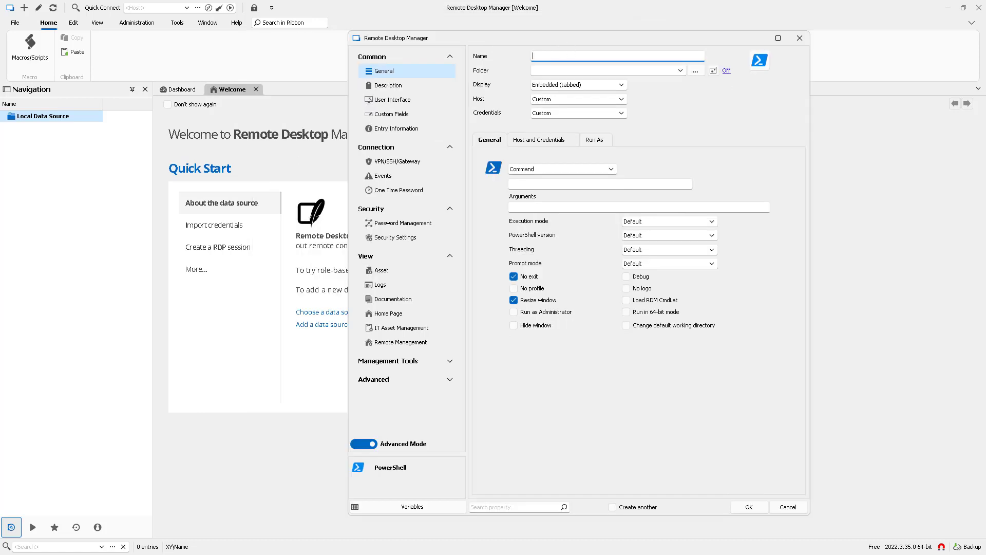
key("Escape")
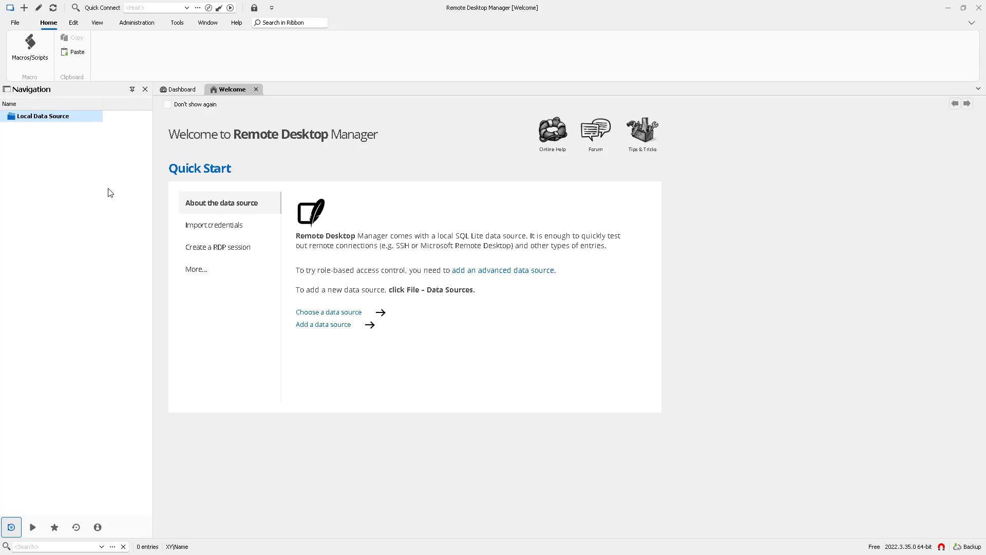
left_click(49, 119)
key("Insert")
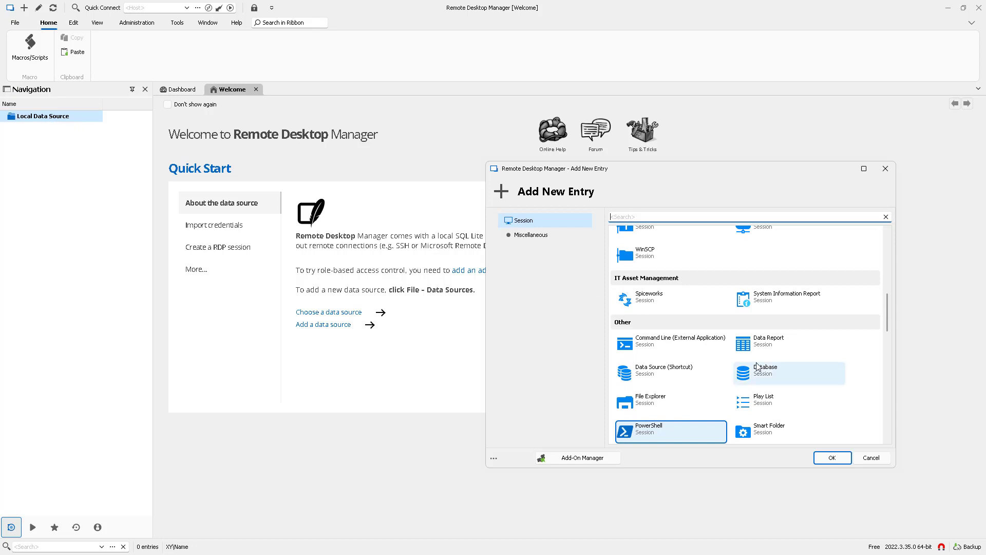
left_click(840, 458)
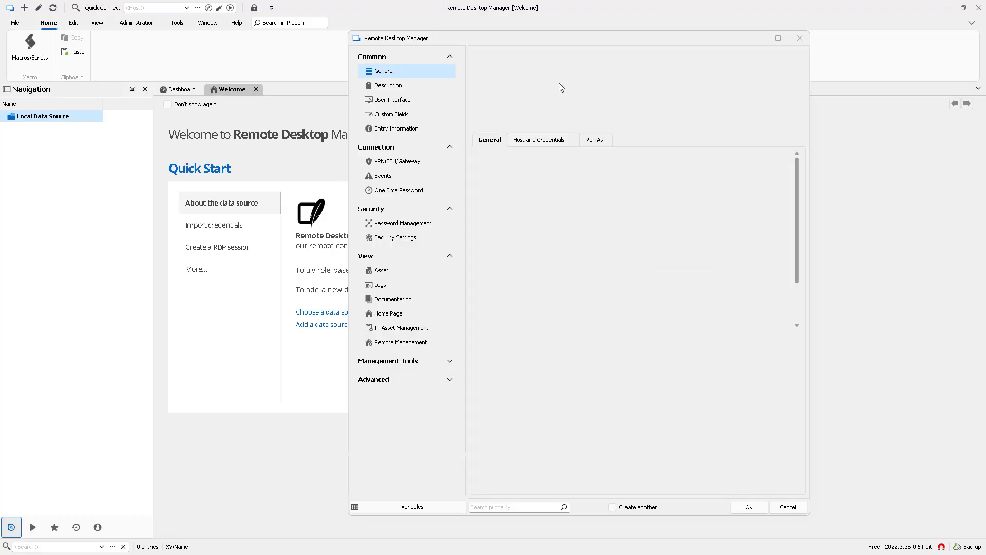
Set the session's script source to Filename with the path C:\CODE\SPJeffDev\SPJeffDev-Tenant-Admin.ps1
left_click(558, 169)
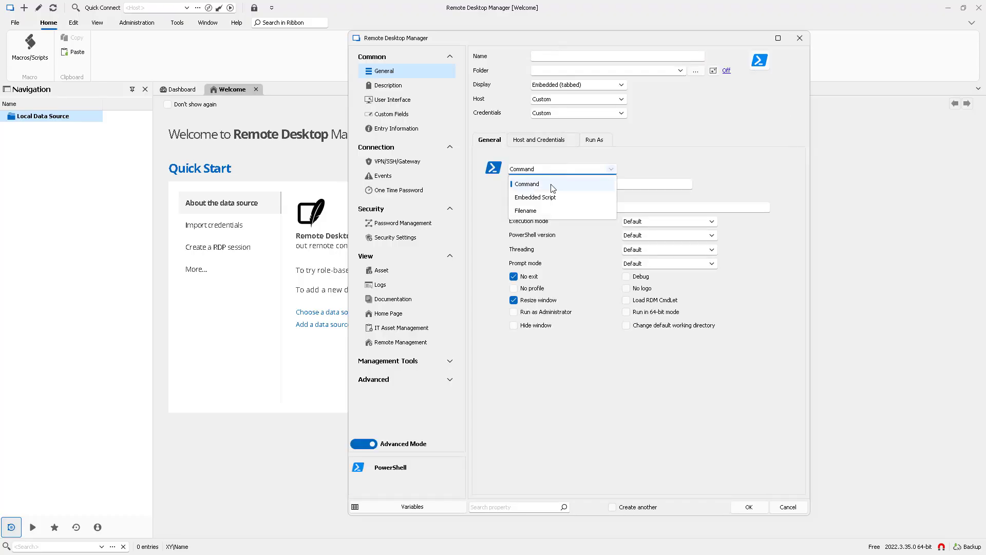
left_click(541, 211)
left_click(541, 185)
type("C:\\CODE\\SPJeffDev\\SPJeffDev-Tenant-Admin.ps1")
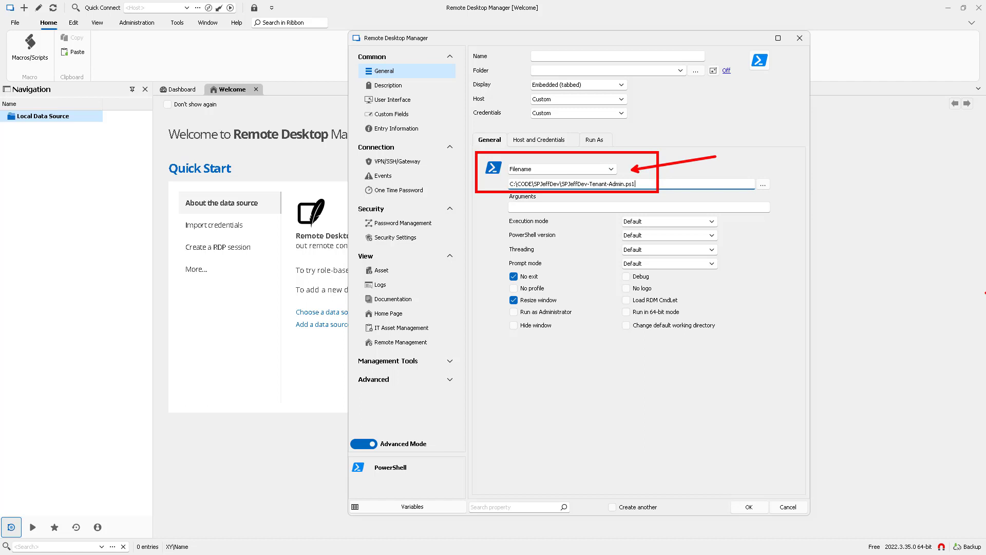
key("Escape")
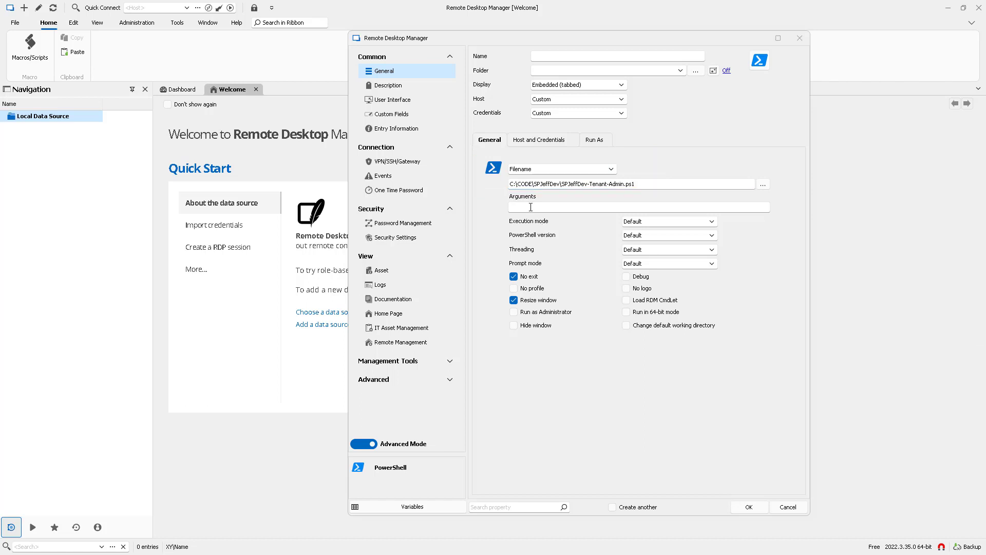
Set the session's arguments to -NoProfile -NoLogo -NonInteractive -ExecutionPolicy Bypass
left_click(530, 206)
type("-NoProfile -NoLogo -NonInteractive -ExecutionPolicy Bypass")
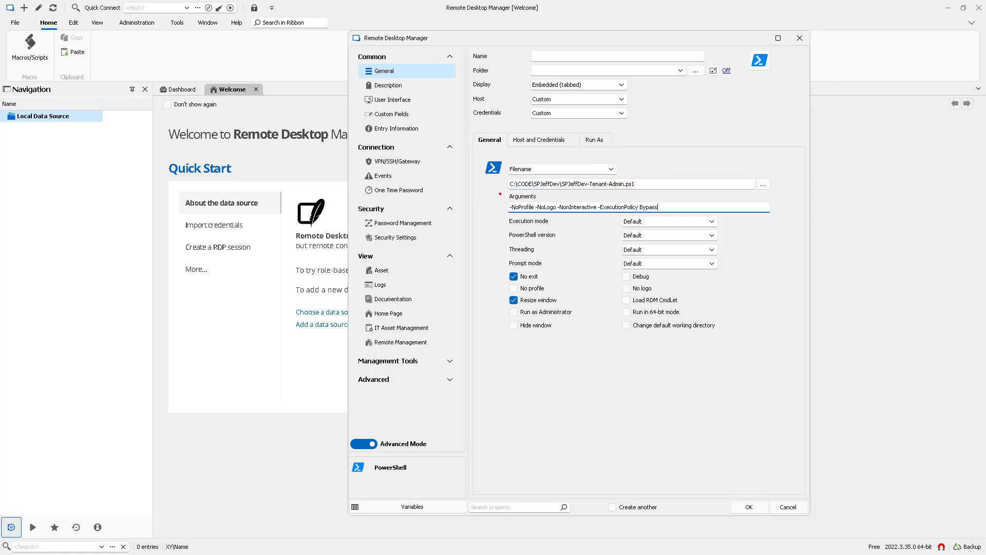
left_click_drag(496, 190, 794, 216)
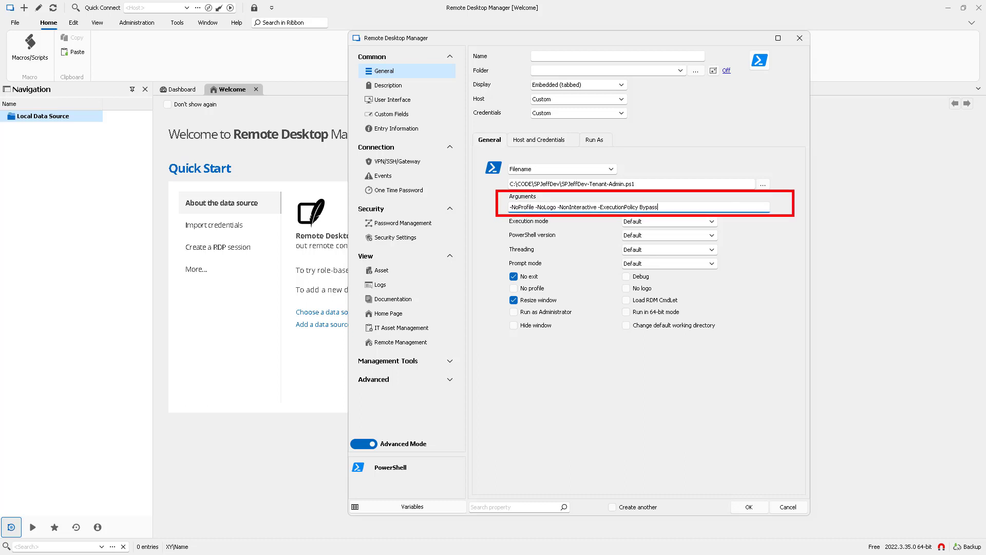
left_click_drag(678, 212, 758, 240)
key("Escape")
Set the PowerShell version to Windows PowerShell (5.1) and enable Run as Administrator
left_click(636, 235)
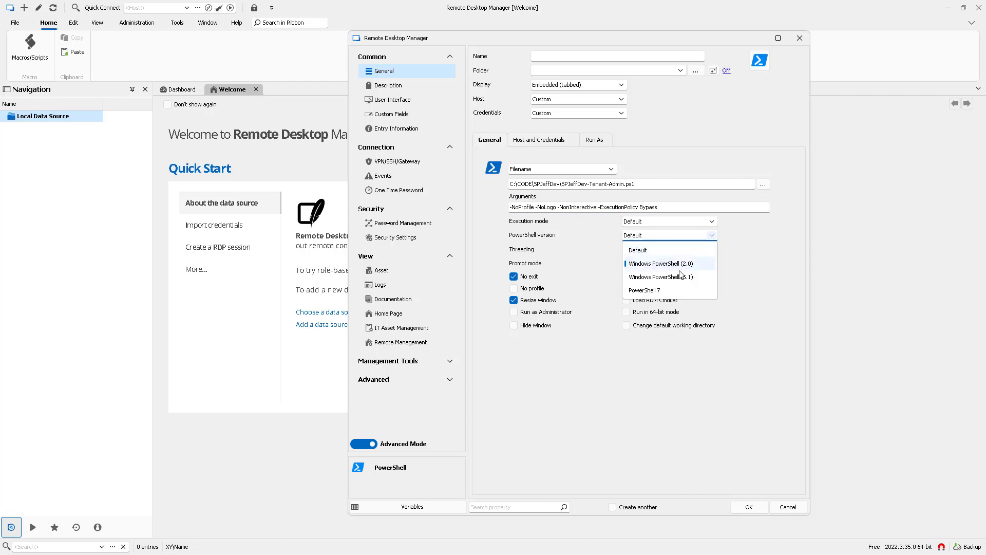
left_click(663, 276)
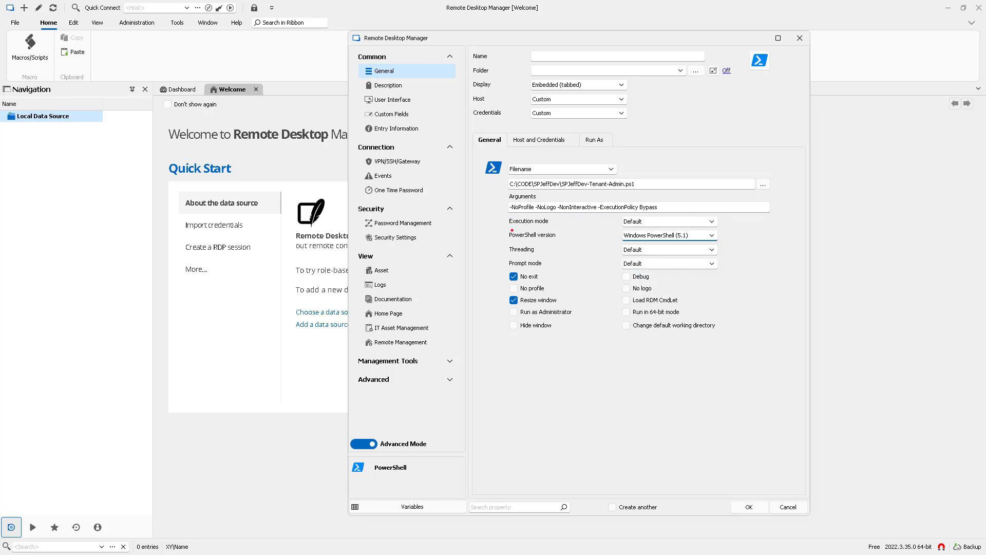
mouse_move(502, 226)
left_mouse_down()
mouse_move(730, 242)
mouse_move(764, 259)
left_mouse_up()
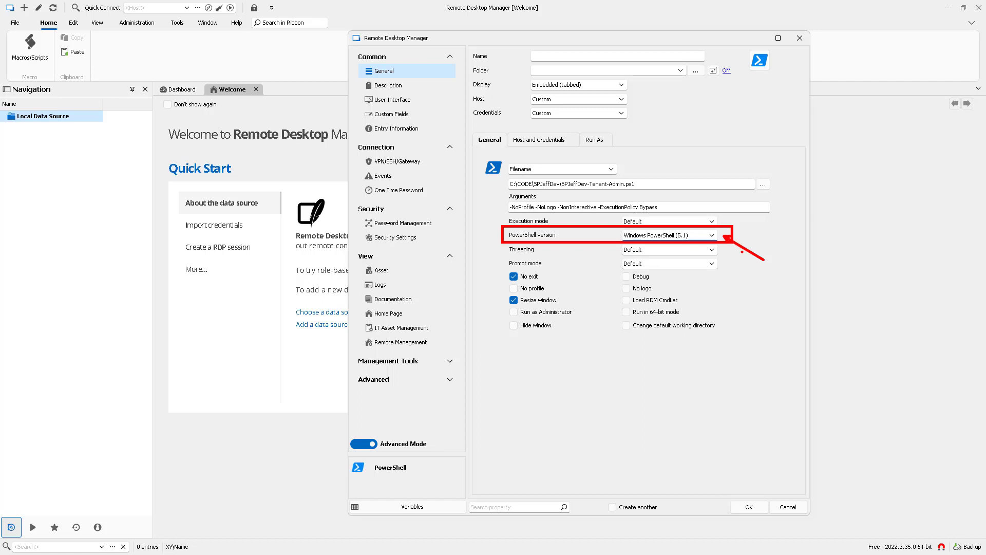
left_click(543, 312)
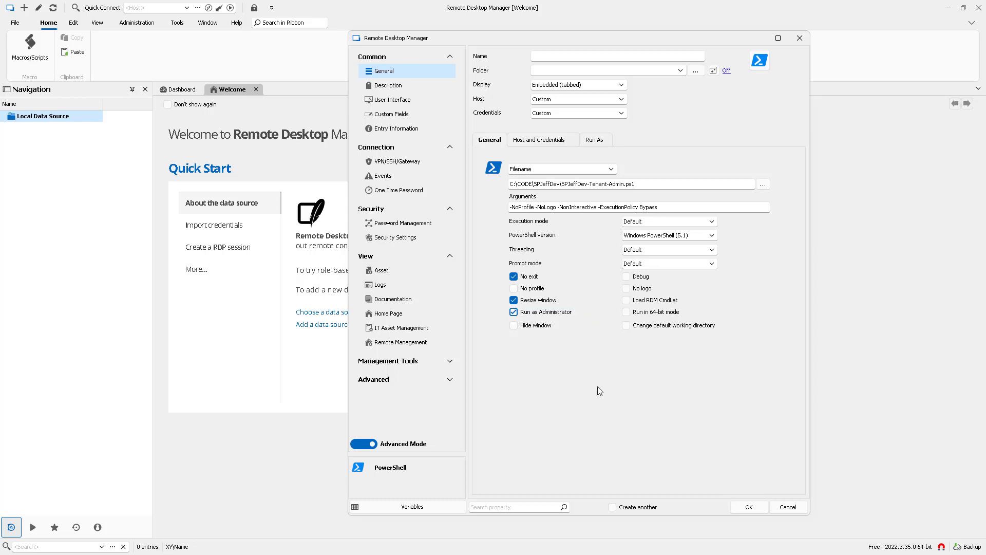
Name the entry SPJeffDev-Tenant-Admin by reusing the script's file name, and save it
left_click_drag(561, 184, 624, 184)
key("ctrl+c")
left_click(560, 55)
key("ctrl+v")
type("n")
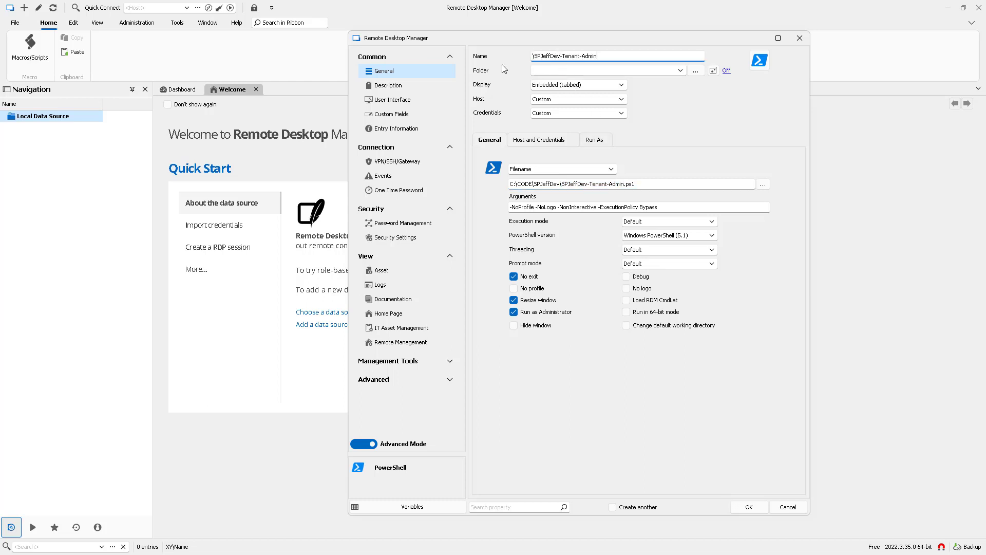
left_click(534, 56)
key("BackSpace")
left_click(748, 507)
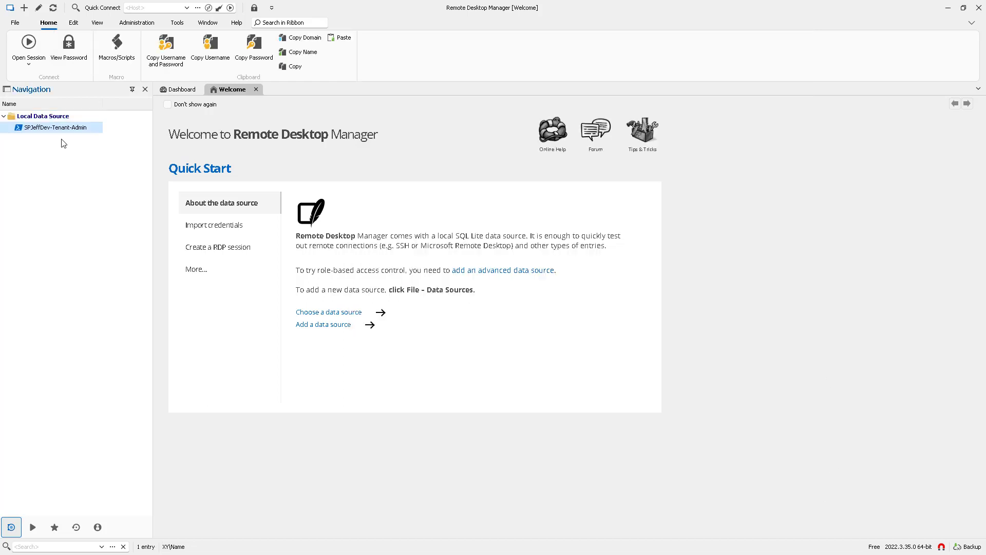
Add a folder named SPJEFFDEV under Local Data Source
left_click(46, 117)
right_click(46, 118)
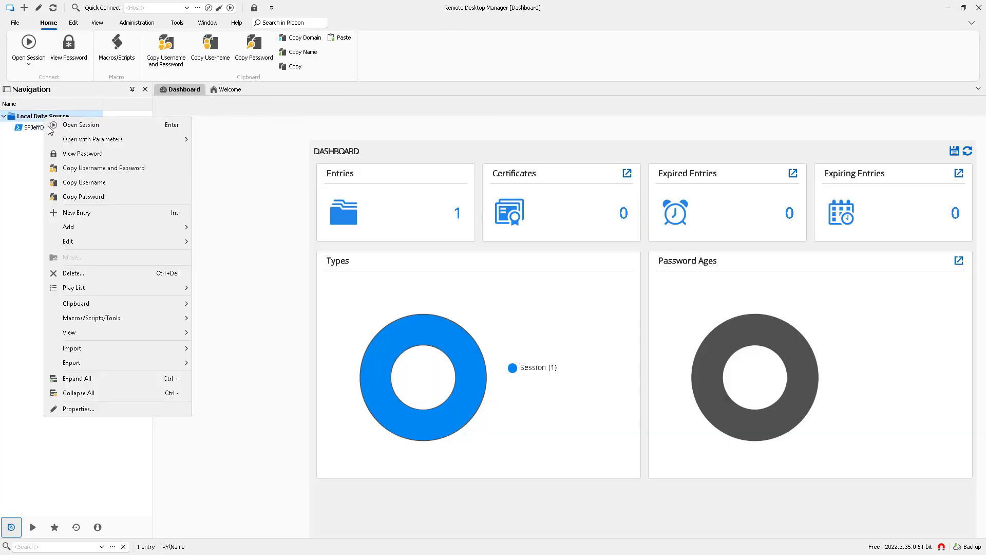
mouse_move(121, 229)
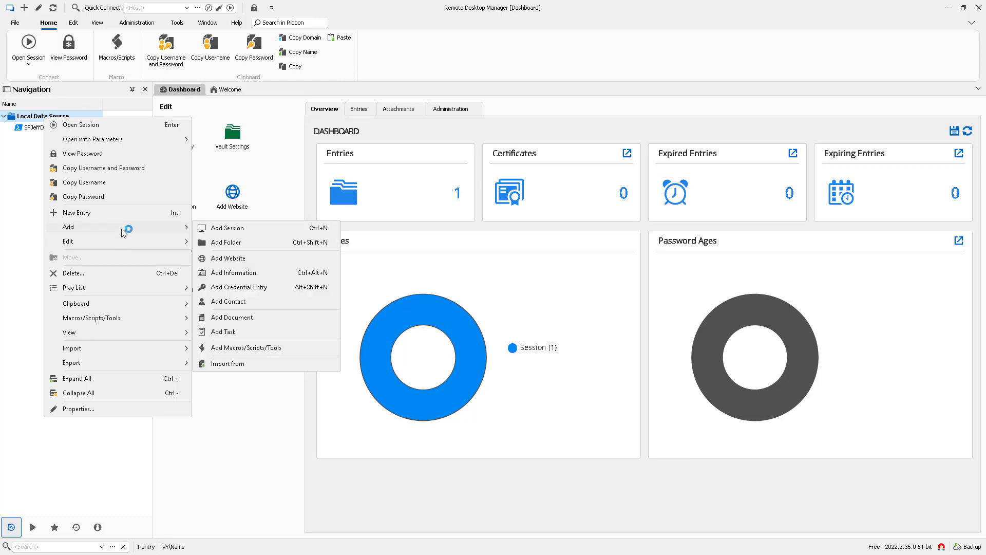
left_click(241, 242)
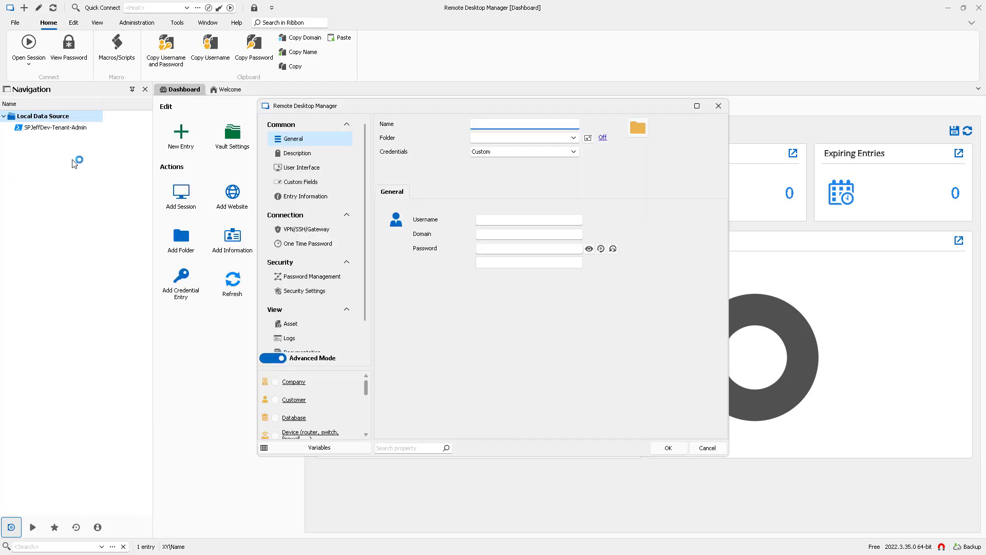
type("SPJEFFDEV")
key("Return")
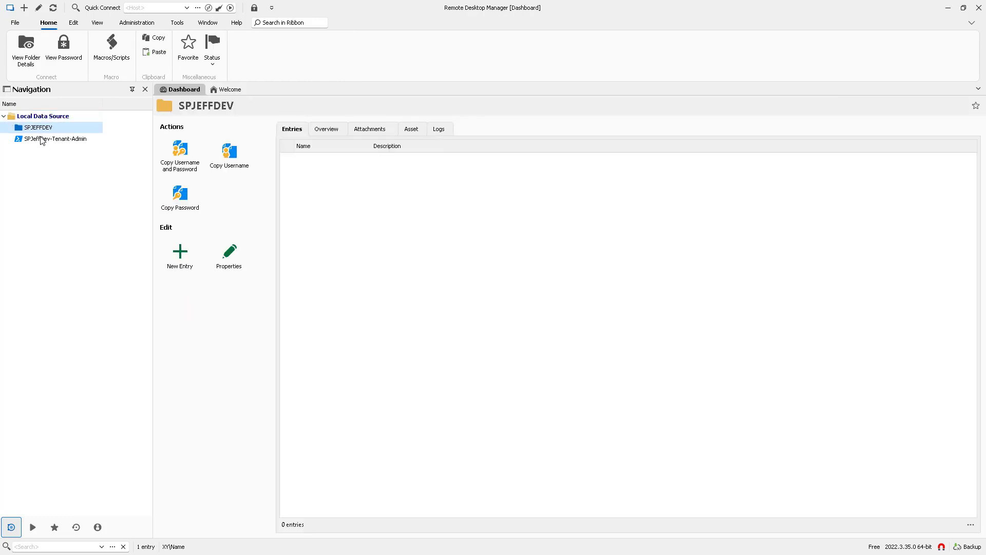
Move the SPJeffDev-Tenant-Admin entry into the SPJEFFDEV folder and select it there
left_click_drag(43, 141, 39, 127)
left_click(492, 310)
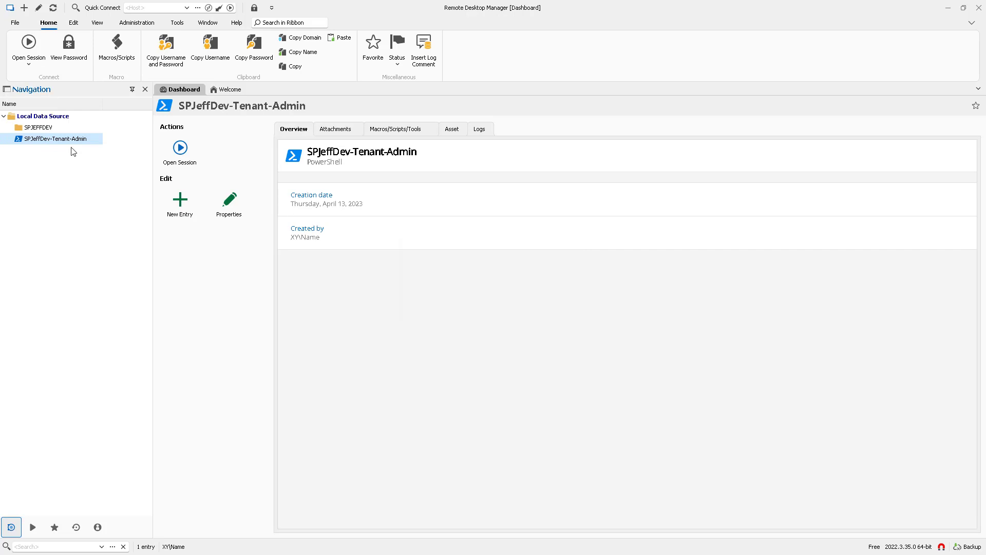
left_click(84, 141)
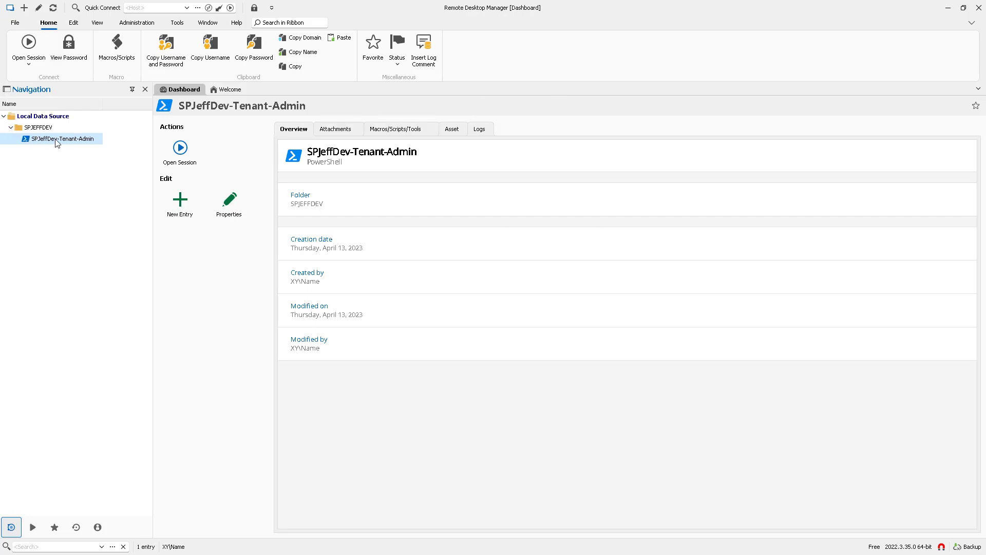
Check the custom script before import module in the advanced PowerShell options, then leave the options without changes
left_click(15, 23)
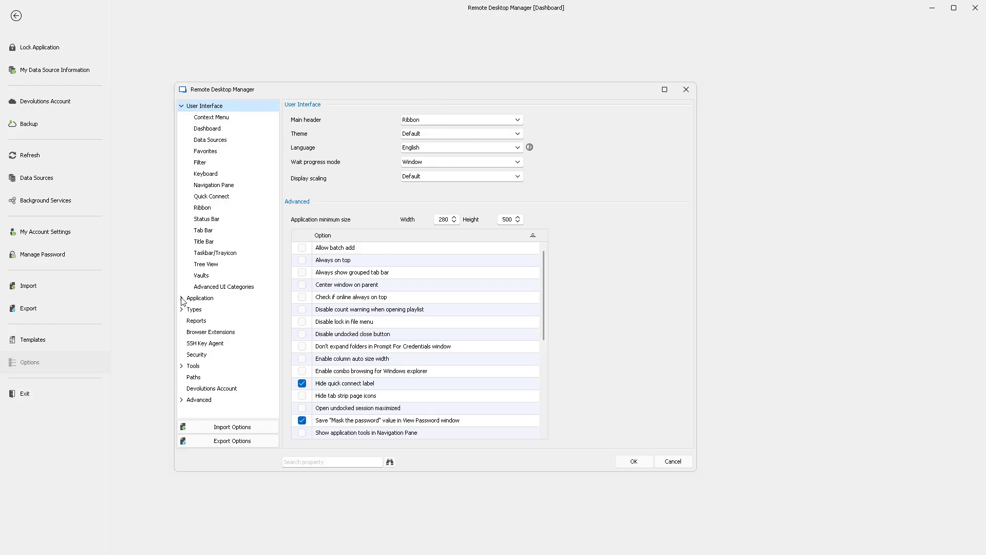
left_click(181, 399)
left_click(208, 411)
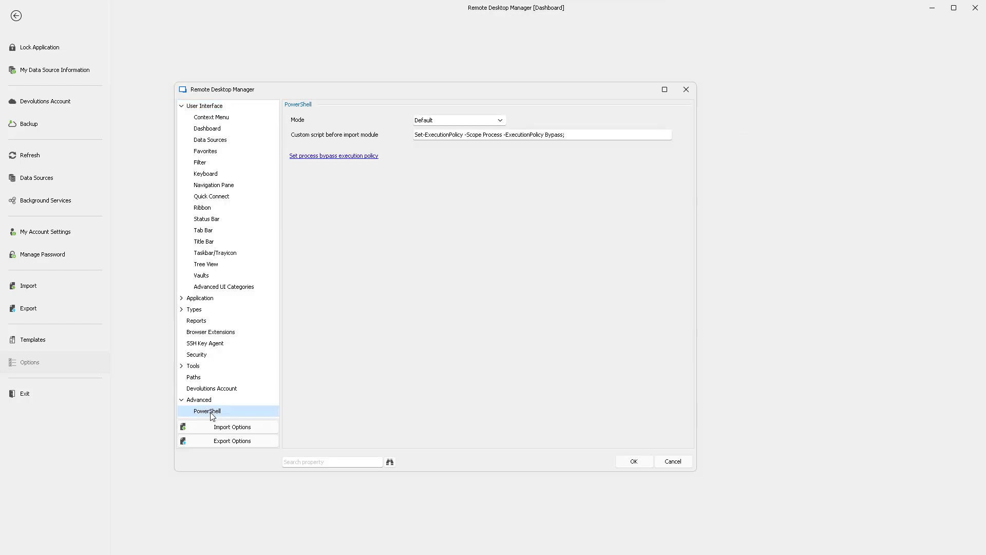
left_click_drag(595, 135, 398, 134)
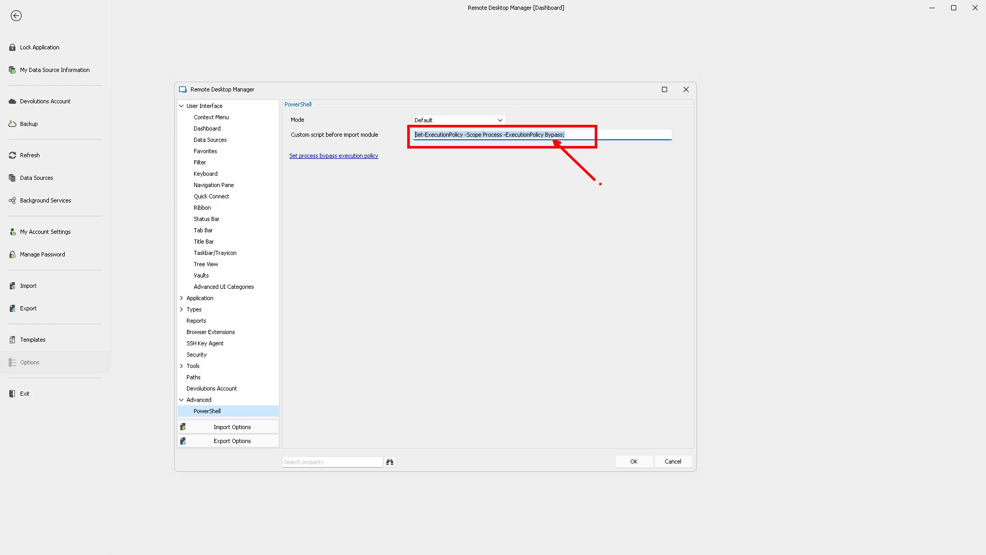
left_click(670, 464)
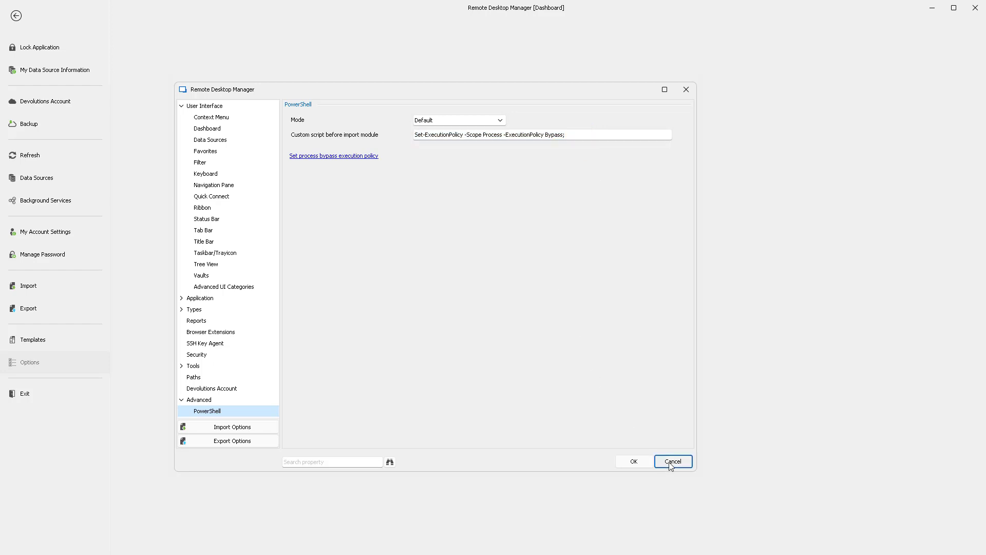
left_click(16, 16)
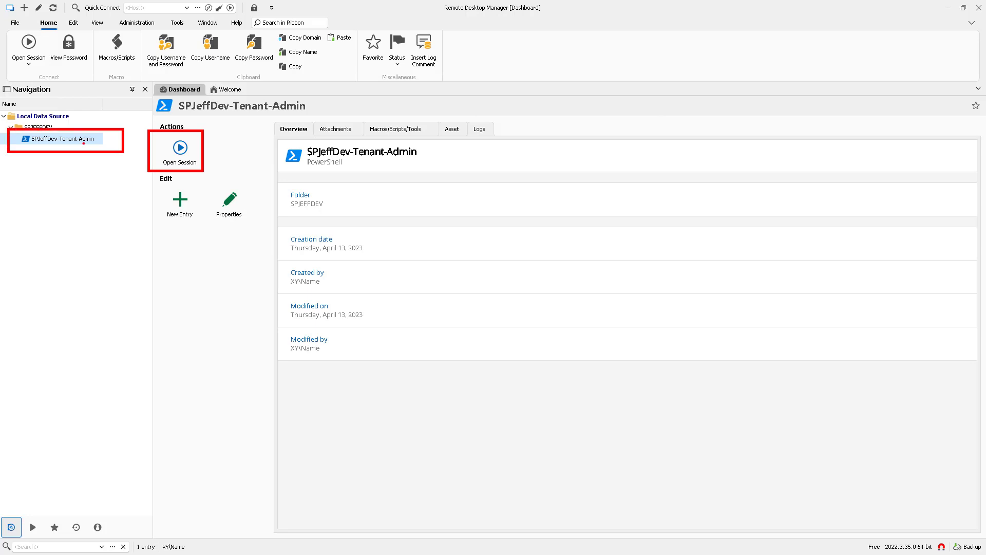
Open the SPJeffDev-Tenant-Admin session to run the script and move its PowerShell window clear of the session tab
left_click(189, 152)
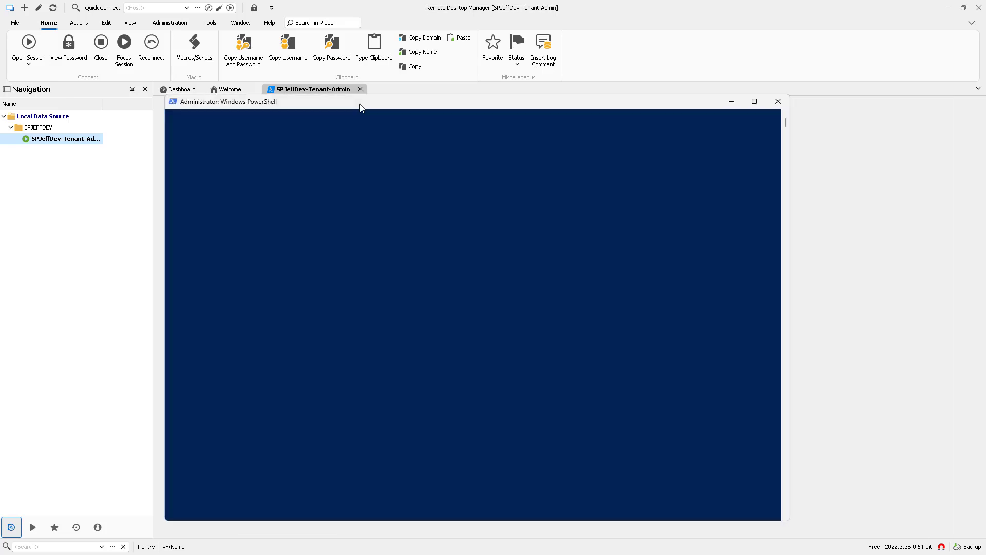
left_click_drag(360, 108, 410, 124)
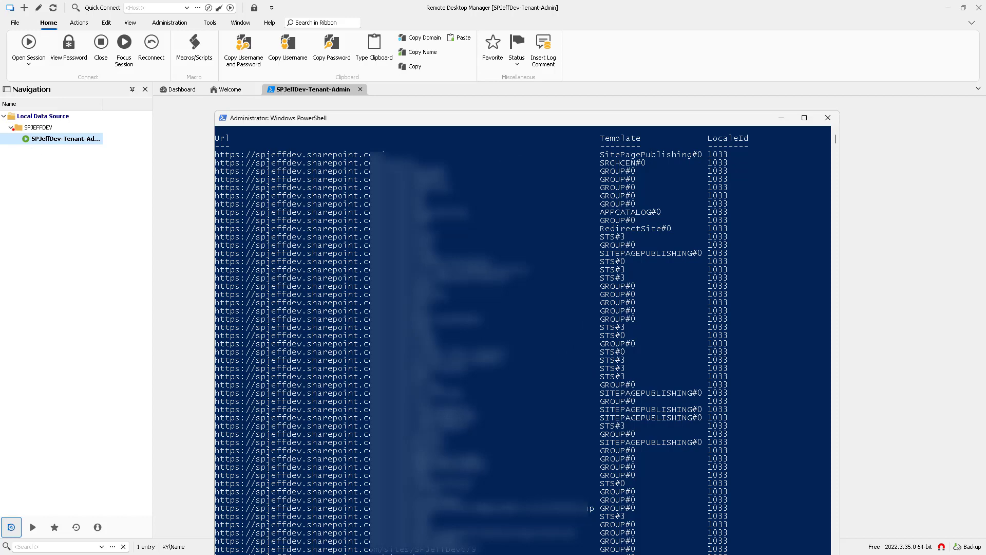
left_click_drag(1, 109, 145, 498)
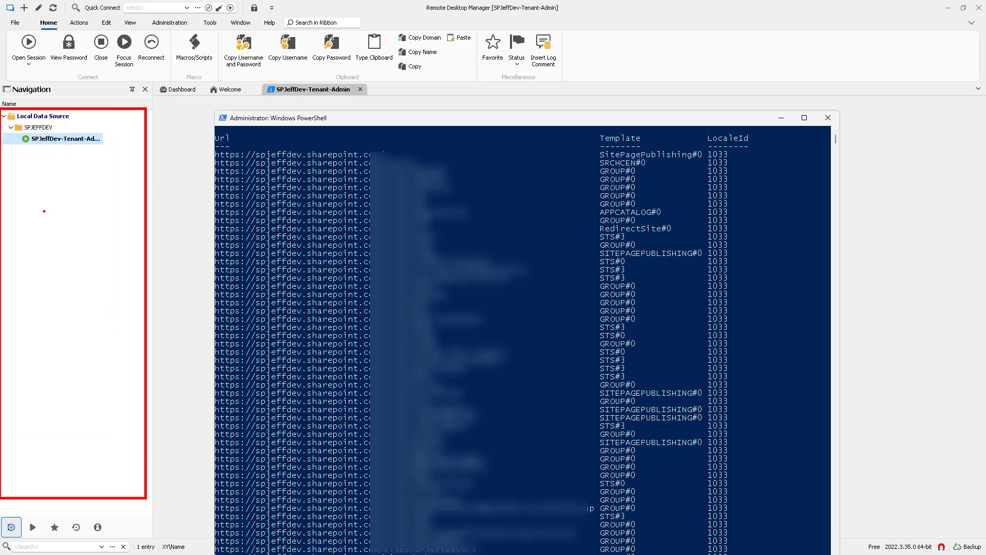
mouse_move(41, 195)
left_mouse_down()
mouse_move(35, 228)
mouse_move(92, 242)
mouse_move(112, 321)
left_mouse_up()
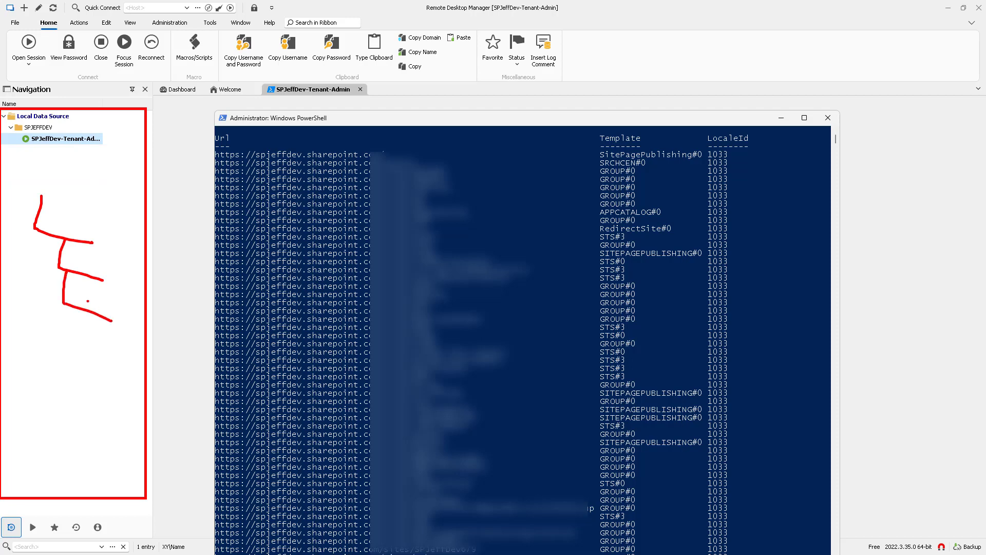
mouse_move(41, 233)
left_mouse_down()
mouse_move(36, 282)
mouse_move(95, 399)
mouse_move(57, 417)
mouse_move(99, 428)
left_mouse_up()
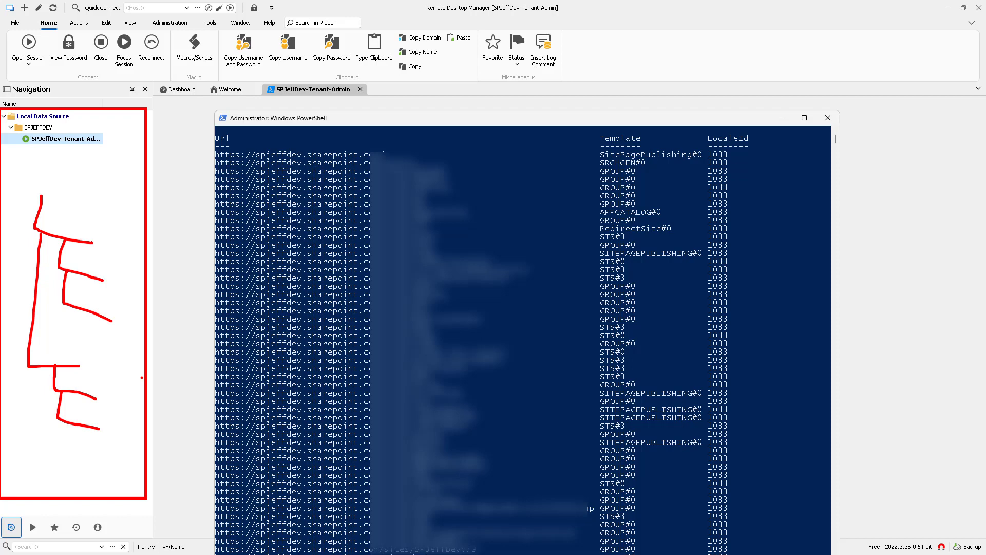
key("Escape")
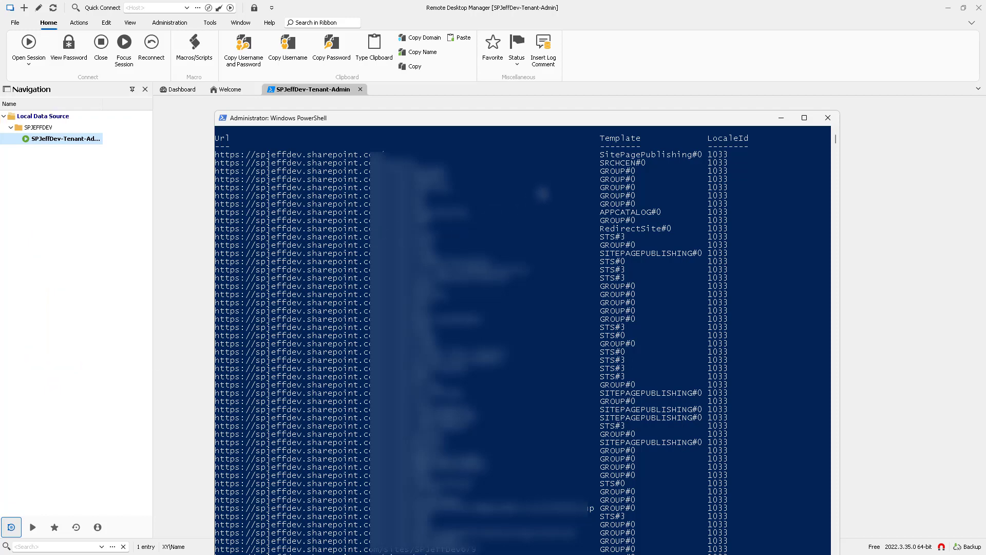